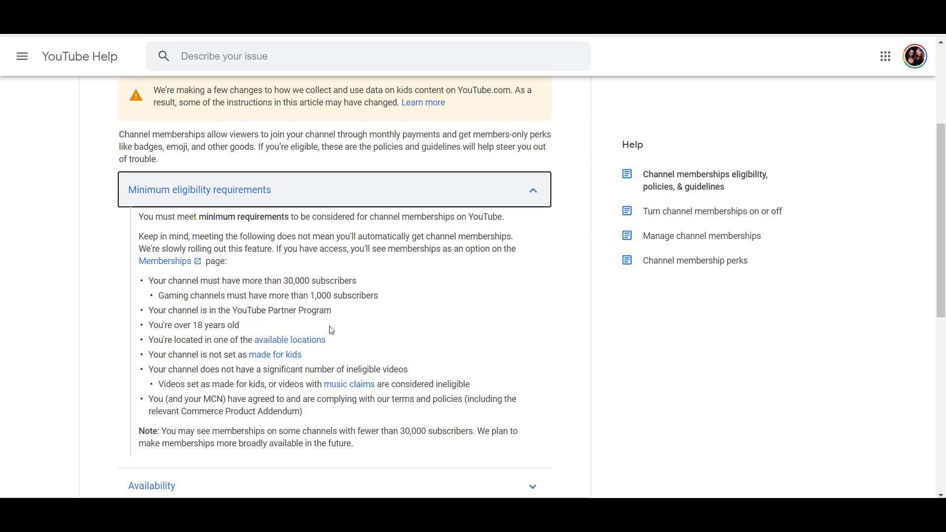
Step: Scroll through the Channel memberships eligibility requirements article in YouTube Help
{"action": "scroll", "coordinate": [358, 327], "scroll_direction": "down", "scroll_amount": 1}
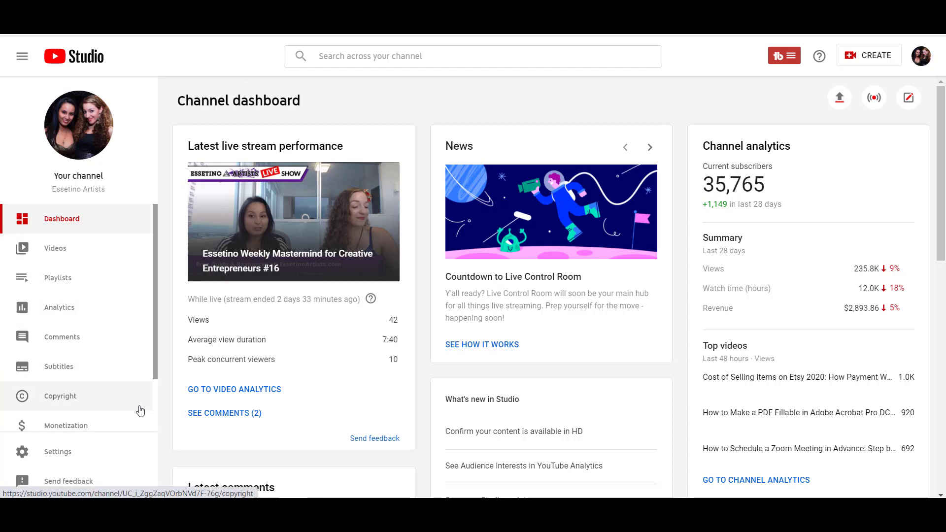
Step: Go to Monetization in the Studio sidebar to see the earning options overview
{"action": "left_click", "coordinate": [94, 419]}
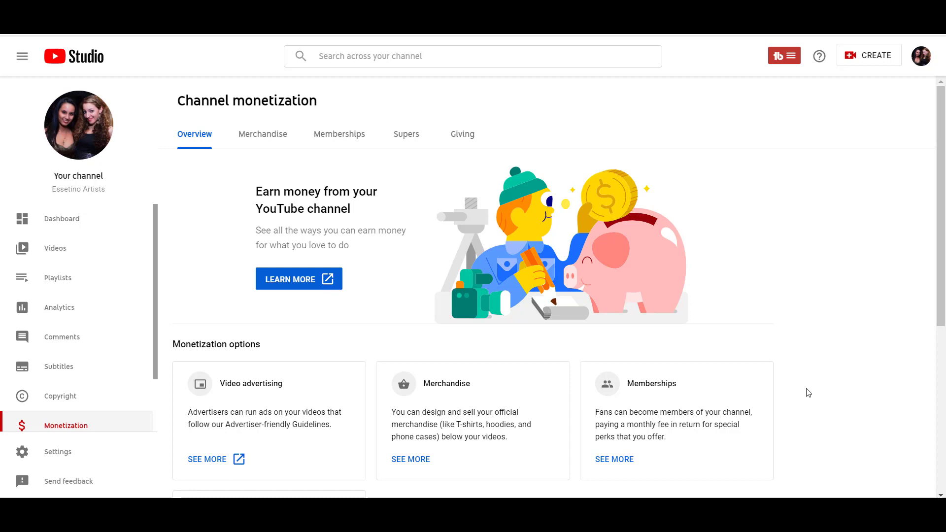
Step: Show the Memberships tab and review its four setup steps: offer, badges and emoji, announcement, welcome post
{"action": "left_click", "coordinate": [625, 460]}
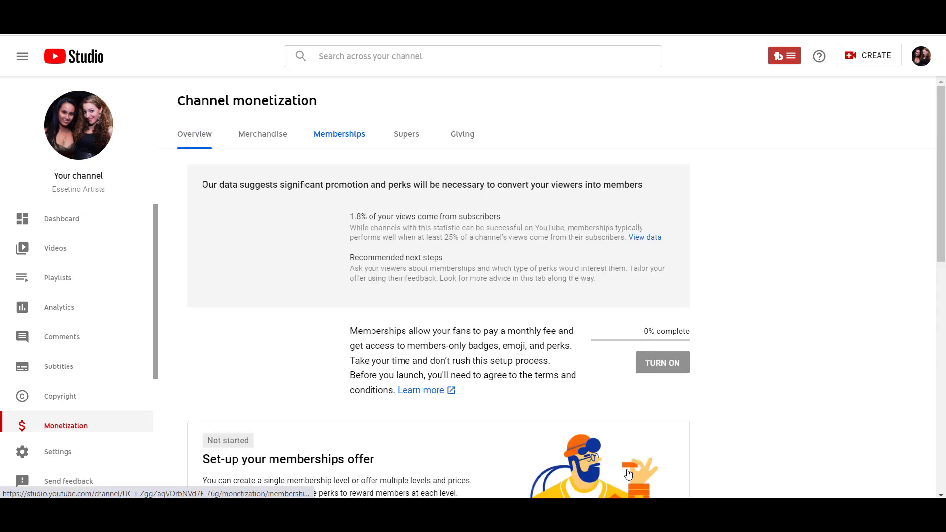
{"action": "scroll", "coordinate": [628, 474], "scroll_direction": "down", "scroll_amount": 3}
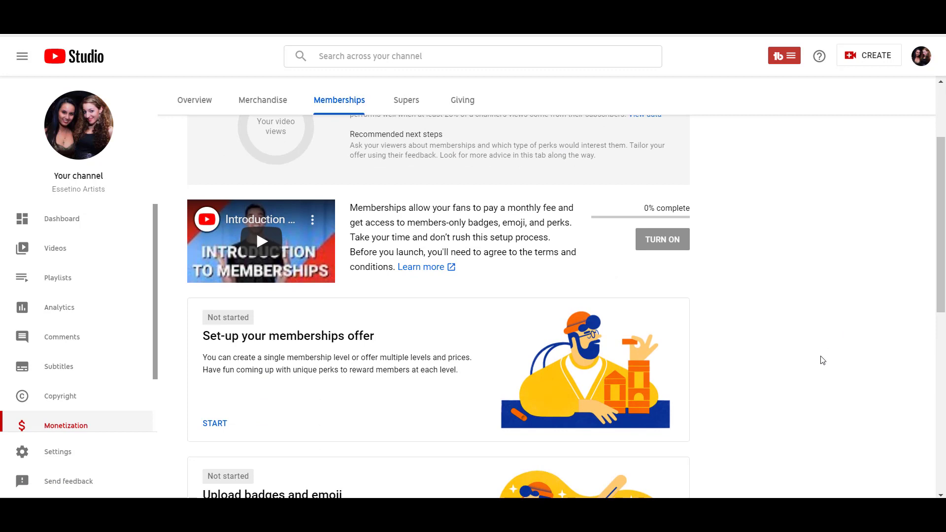
{"action": "scroll", "coordinate": [820, 358], "scroll_direction": "down", "scroll_amount": 5}
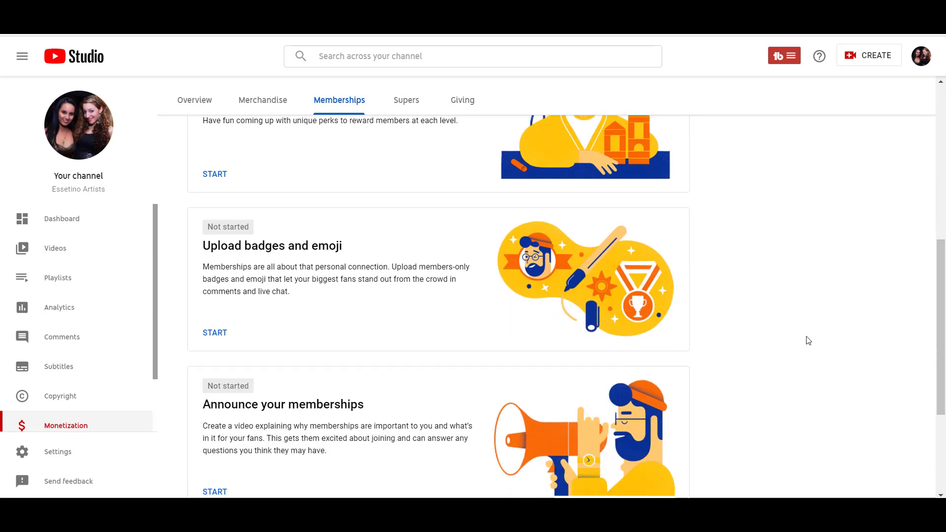
{"action": "scroll", "coordinate": [808, 340], "scroll_direction": "down", "scroll_amount": 4}
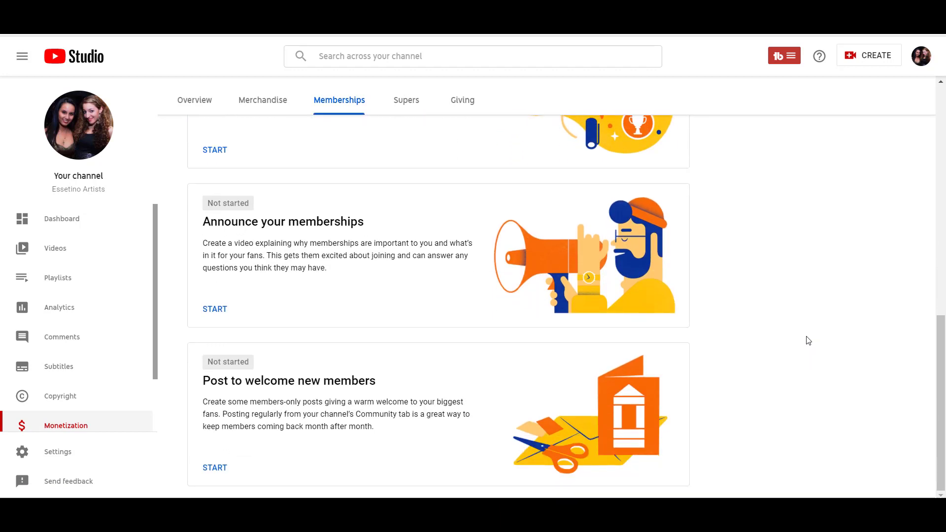
{"action": "scroll", "coordinate": [808, 341], "scroll_direction": "up", "scroll_amount": 6}
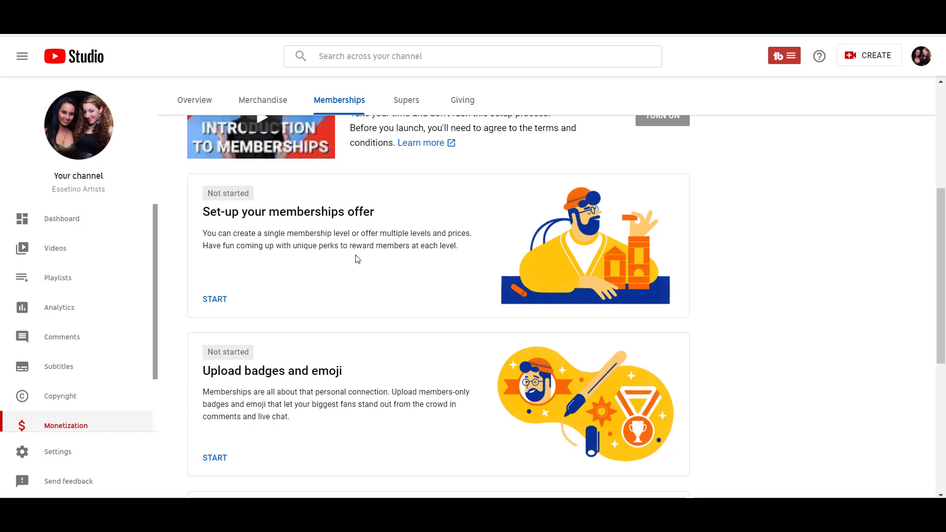
{"action": "scroll", "coordinate": [296, 269], "scroll_direction": "down", "scroll_amount": 3}
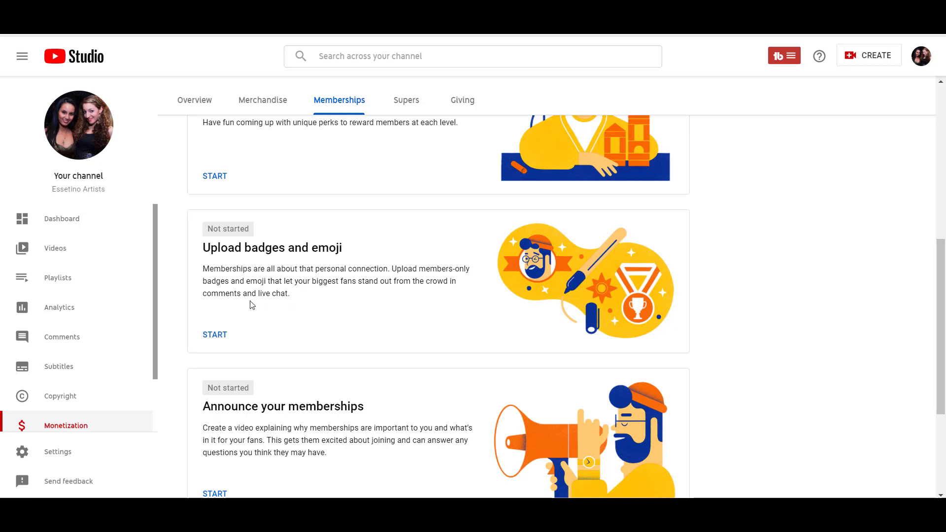
{"action": "scroll", "coordinate": [310, 347], "scroll_direction": "down", "scroll_amount": 2}
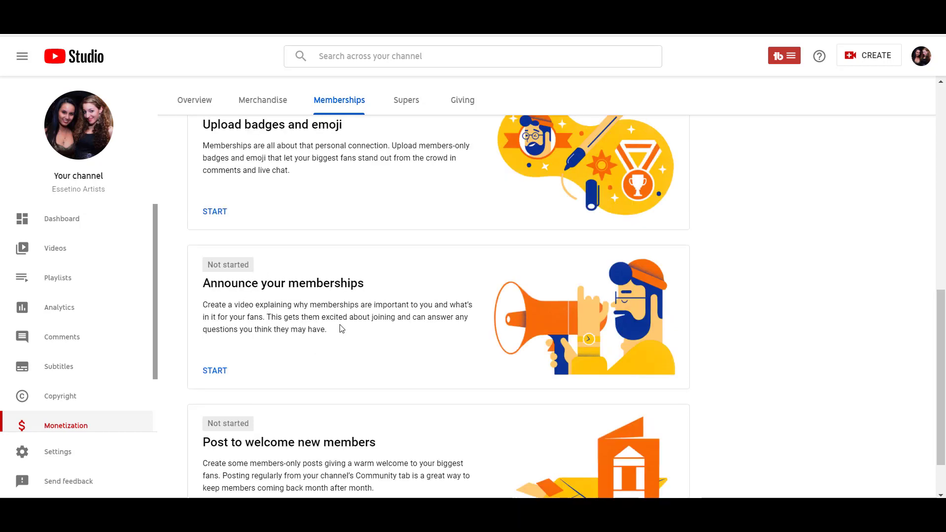
{"action": "scroll", "coordinate": [307, 332], "scroll_direction": "down", "scroll_amount": 1}
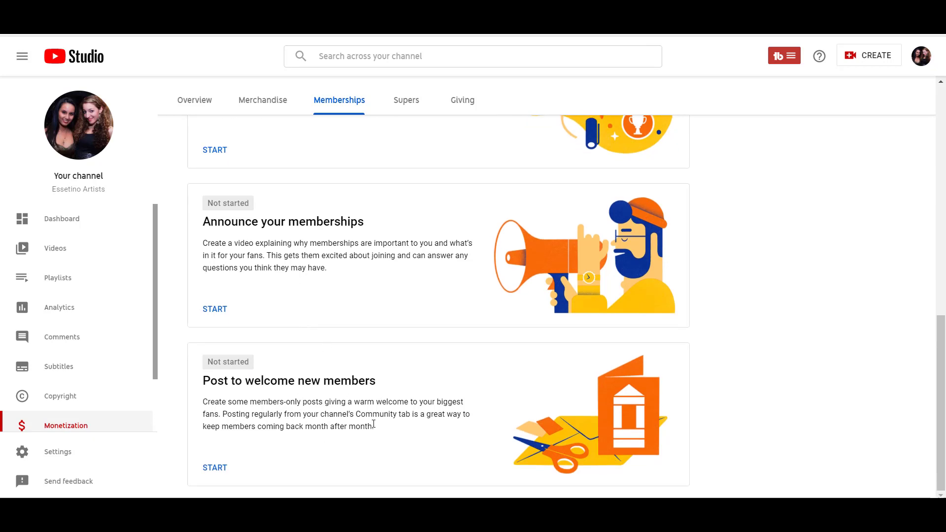
{"action": "scroll", "coordinate": [373, 424], "scroll_direction": "up", "scroll_amount": 5}
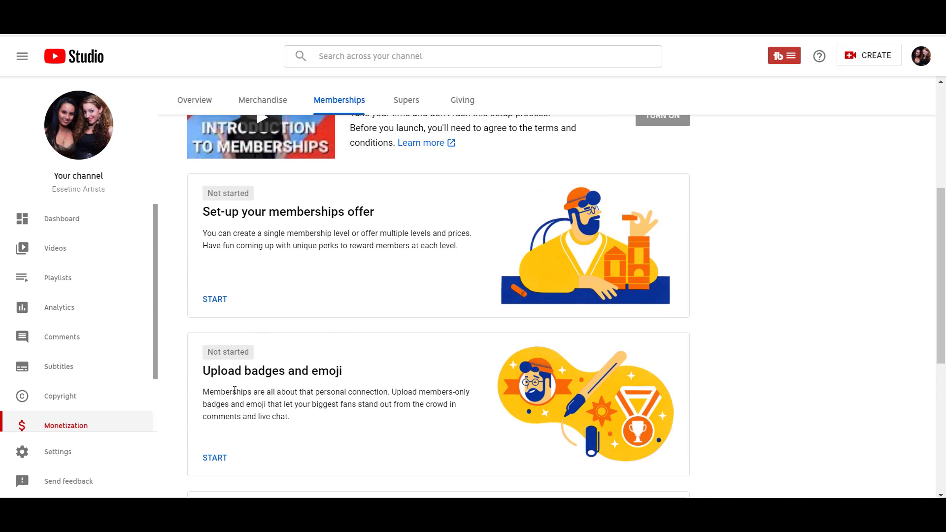
{"action": "scroll", "coordinate": [290, 394], "scroll_direction": "down", "scroll_amount": 1}
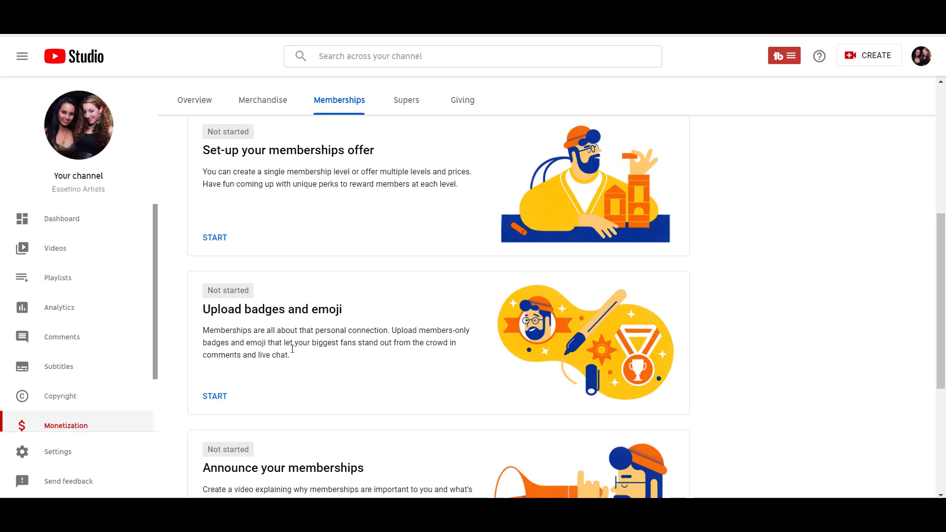
Step: Start badges and emoji setup, keep Upload my own, and assign a star badge to each duration
{"action": "left_click", "coordinate": [215, 396]}
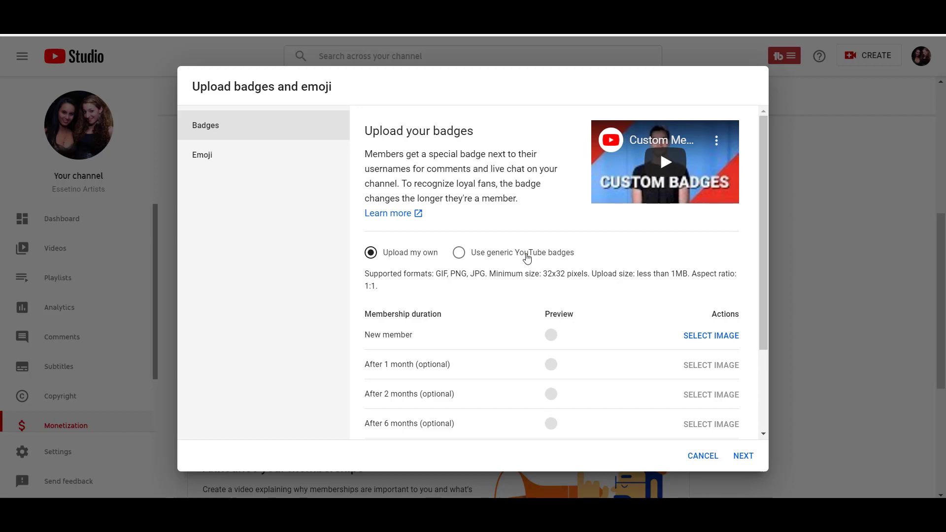
{"action": "left_click", "coordinate": [459, 253]}
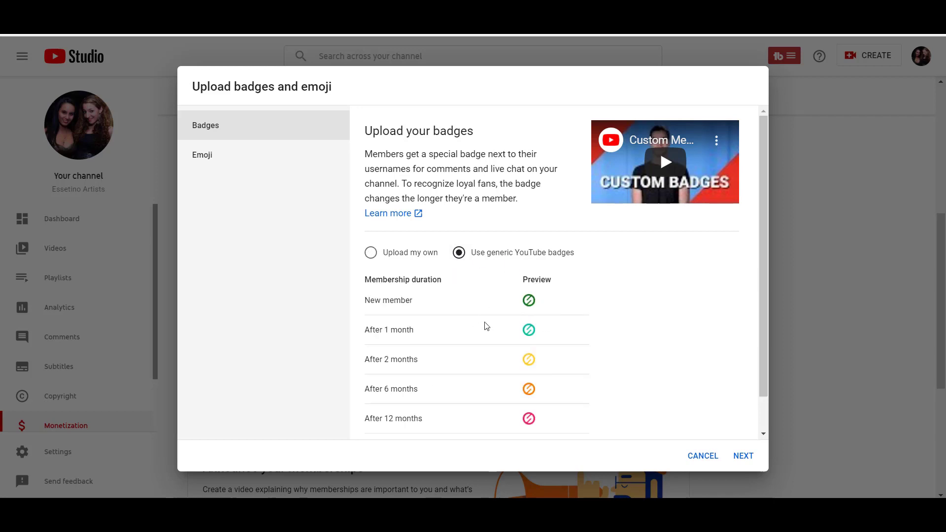
{"action": "scroll", "coordinate": [501, 358], "scroll_direction": "down", "scroll_amount": 2}
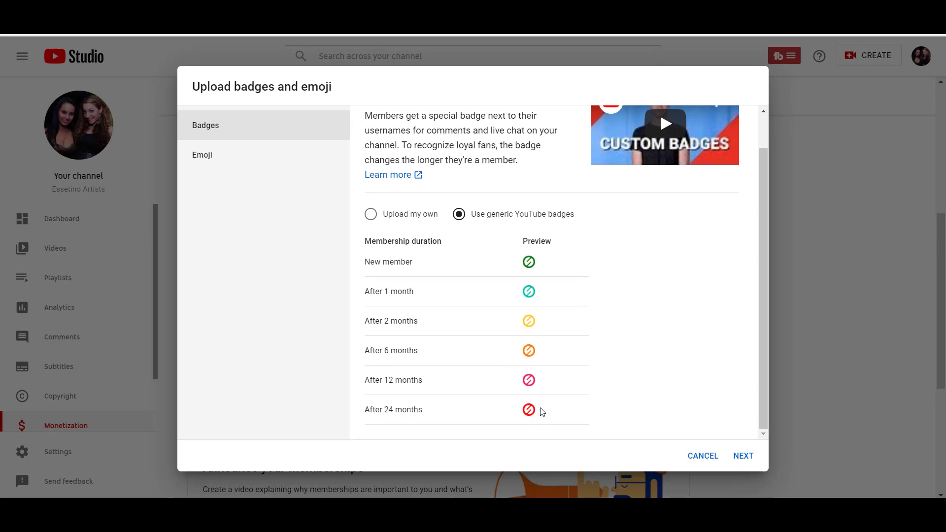
{"action": "left_click", "coordinate": [371, 215]}
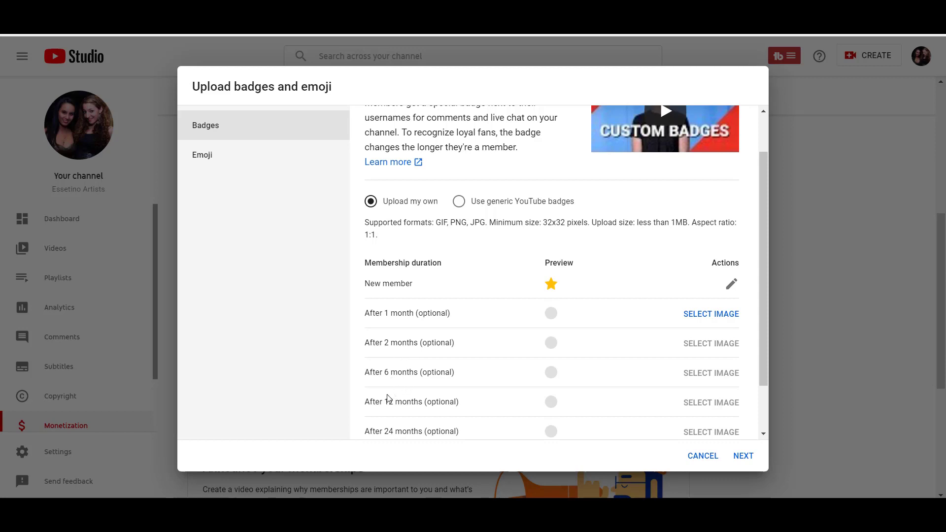
{"action": "scroll", "coordinate": [422, 427], "scroll_direction": "down", "scroll_amount": 1}
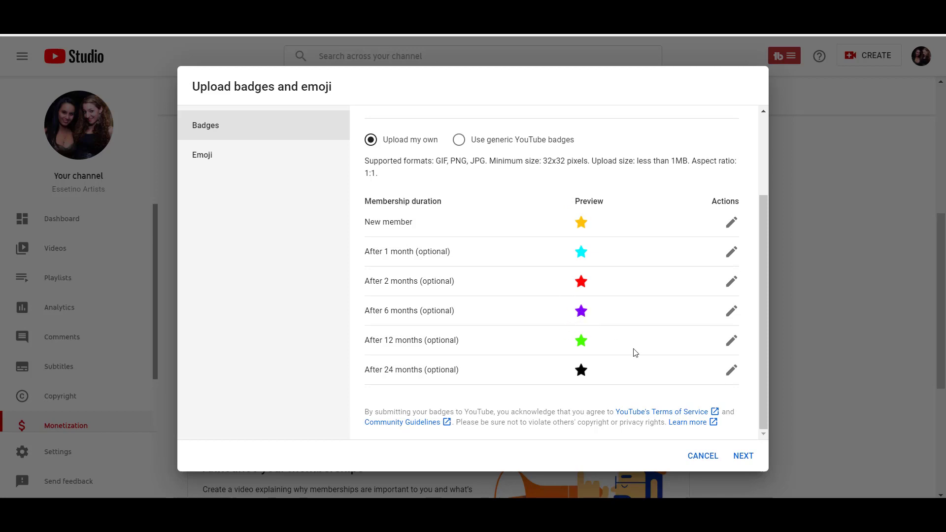
Step: Continue to the emoji step and review the custom emoji list
{"action": "left_click", "coordinate": [743, 456]}
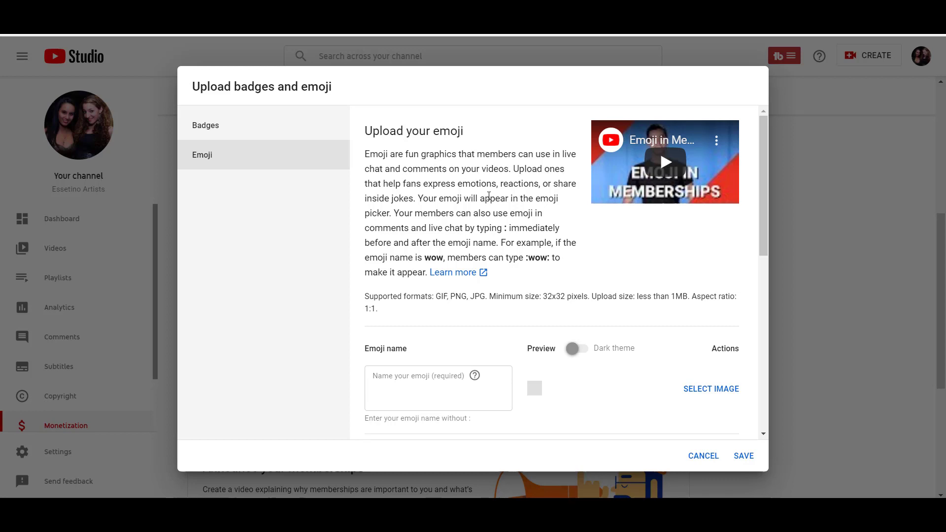
{"action": "scroll", "coordinate": [593, 290], "scroll_direction": "down", "scroll_amount": 5}
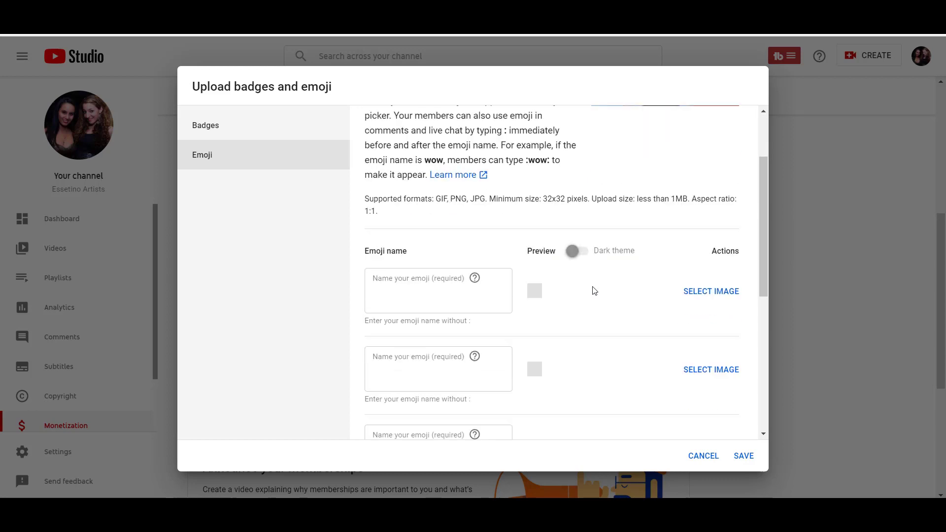
{"action": "scroll", "coordinate": [593, 290], "scroll_direction": "down", "scroll_amount": 1}
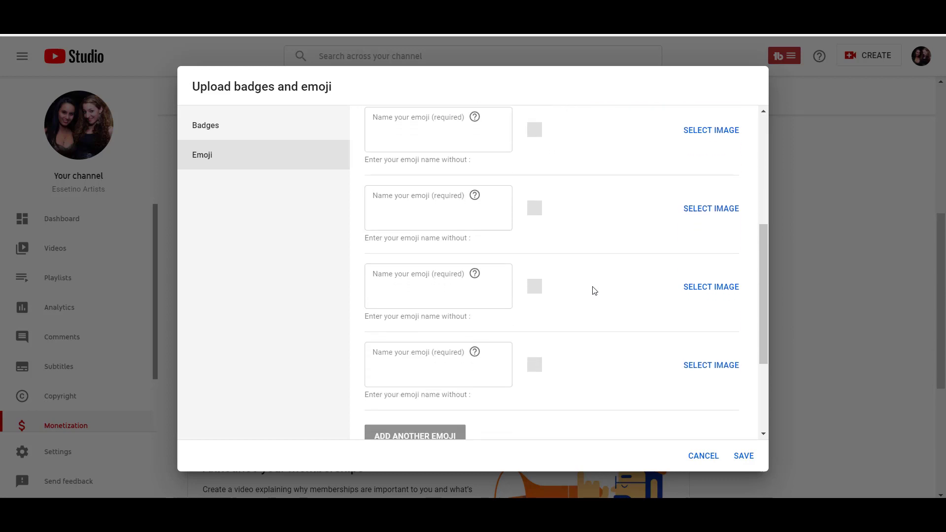
{"action": "scroll", "coordinate": [593, 290], "scroll_direction": "up", "scroll_amount": 5}
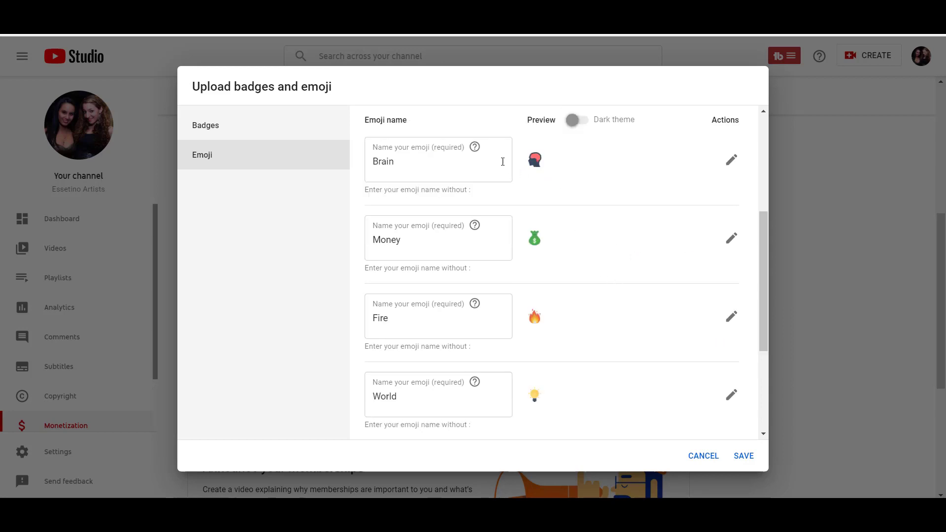
Step: Rename the fourth emoji from World to Idea and save the badges and emoji
{"action": "left_click", "coordinate": [405, 394]}
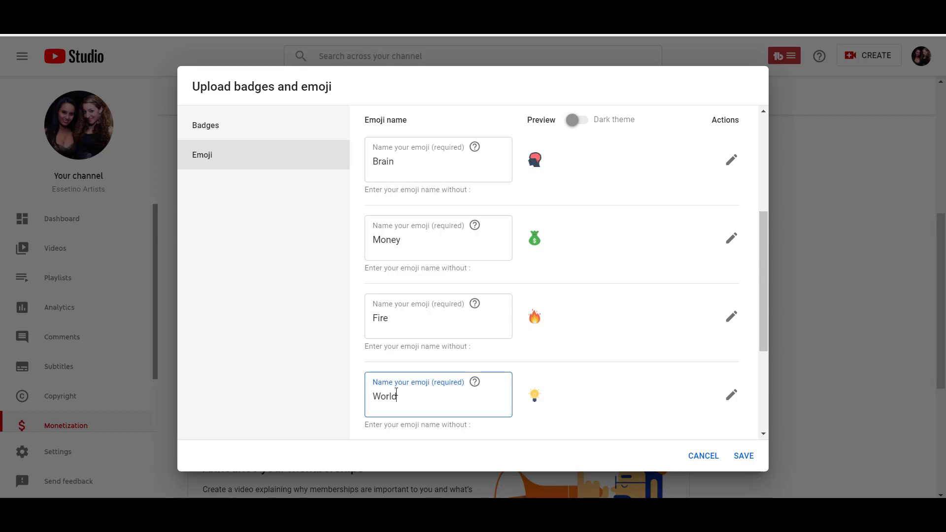
{"action": "left_click_drag", "start_coordinate": [405, 394], "coordinate": [361, 385]}
{"action": "type", "text": "Li"}
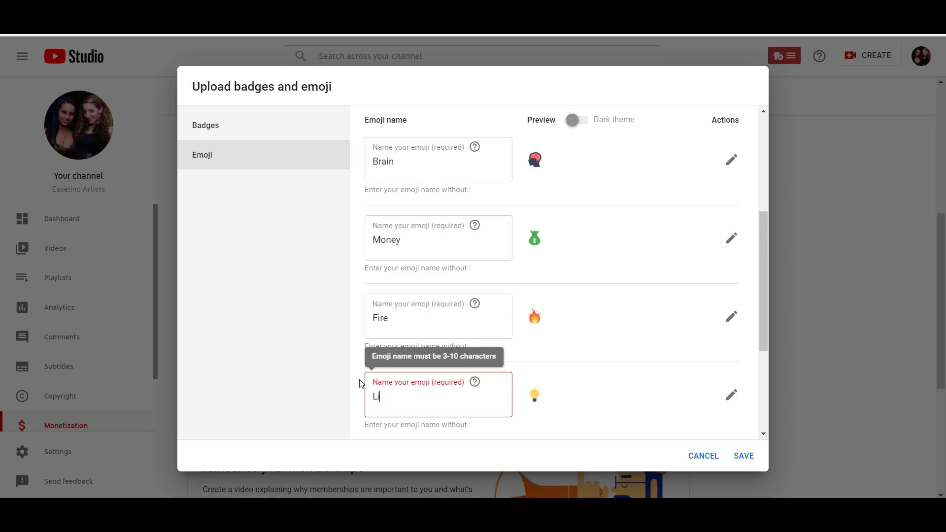
{"action": "type", "text": "ght"}
{"action": "key", "text": "BackSpace"}
{"action": "key", "text": "BackSpace"}
{"action": "key", "text": "BackSpace"}
{"action": "key", "text": "BackSpace"}
{"action": "key", "text": "BackSpace"}
{"action": "type", "text": "Idea"}
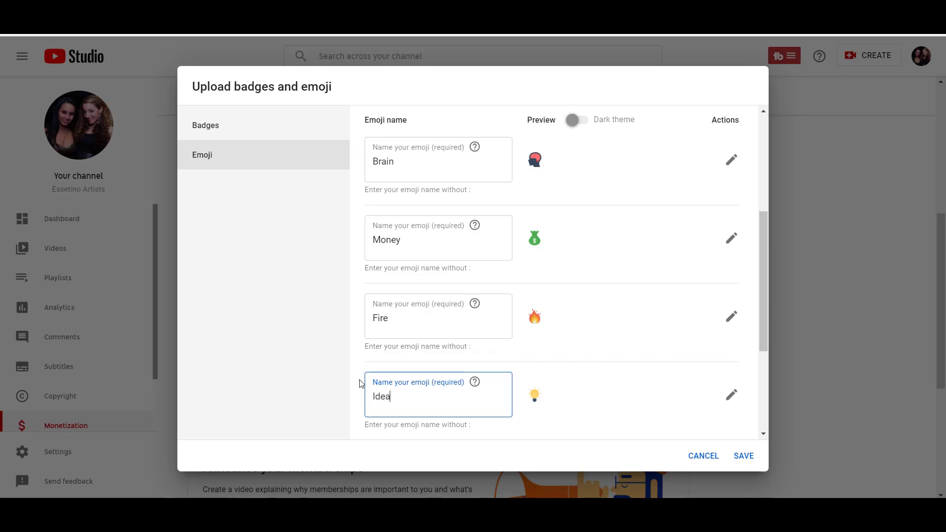
{"action": "left_click_drag", "start_coordinate": [764, 305], "coordinate": [764, 394]}
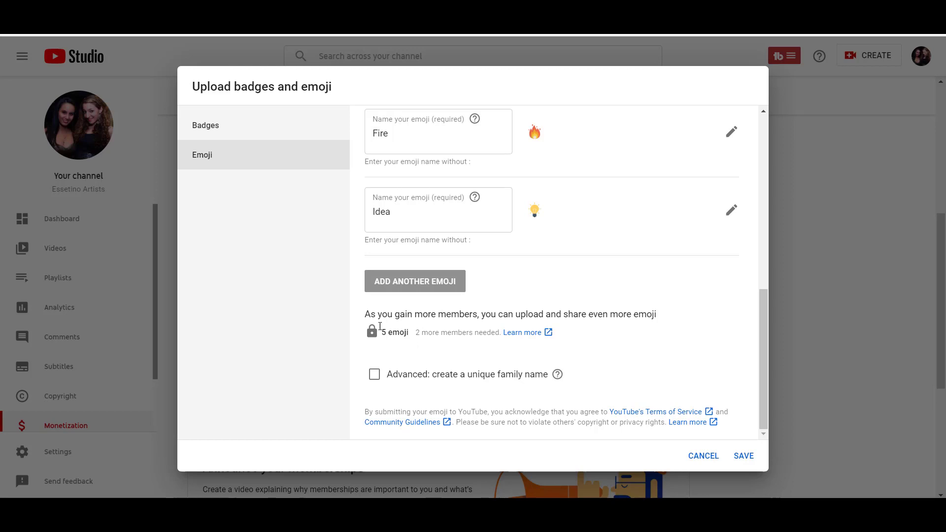
{"action": "scroll", "coordinate": [561, 387], "scroll_direction": "up", "scroll_amount": 4}
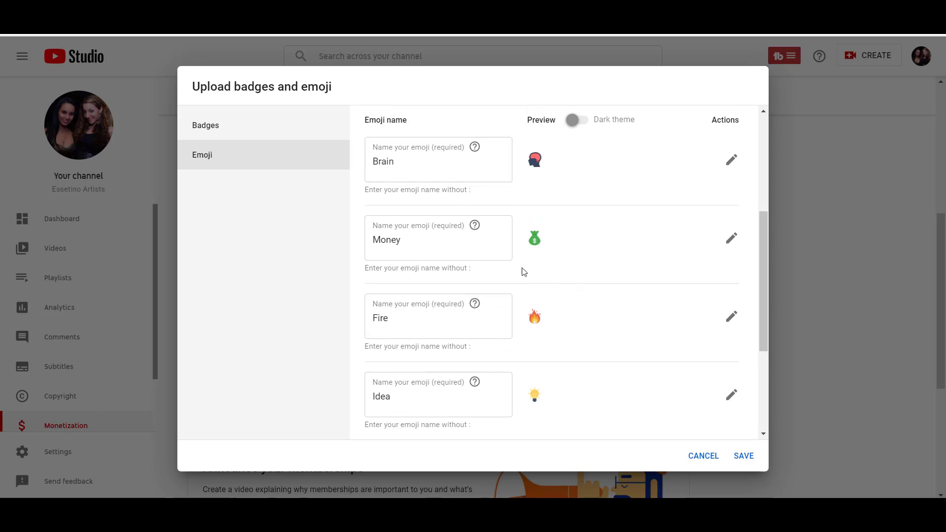
{"action": "scroll", "coordinate": [567, 340], "scroll_direction": "down", "scroll_amount": 4}
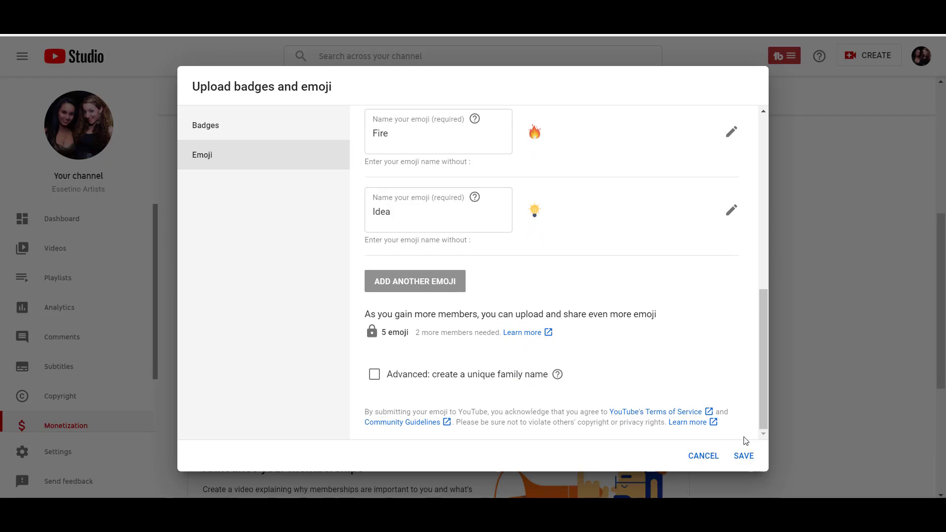
{"action": "left_click", "coordinate": [749, 456]}
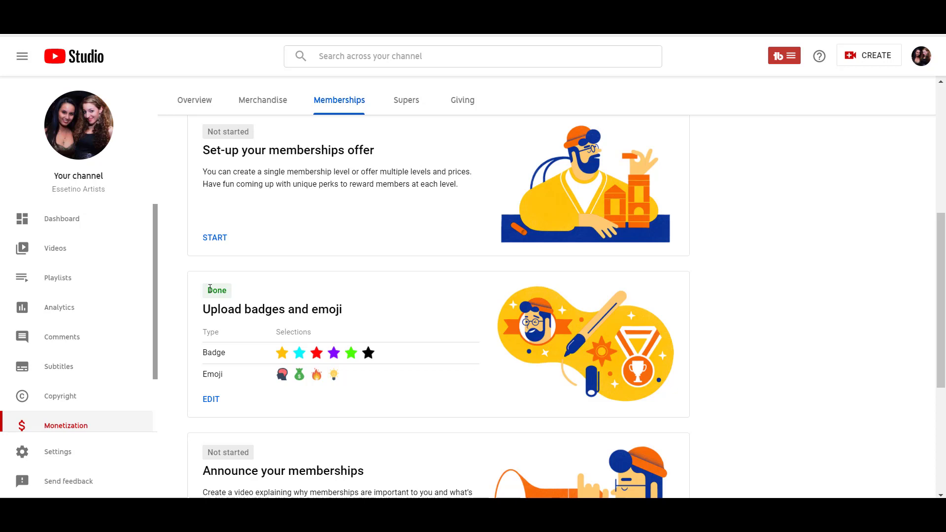
Step: Start the memberships offer setup and select Unnamed level 1 for editing
{"action": "scroll", "coordinate": [225, 232], "scroll_direction": "up", "scroll_amount": 1}
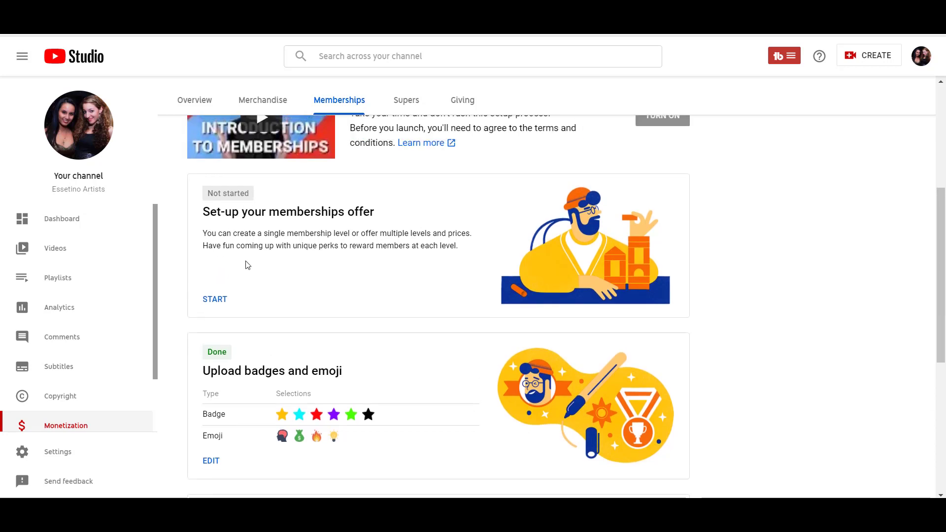
{"action": "left_click", "coordinate": [220, 300]}
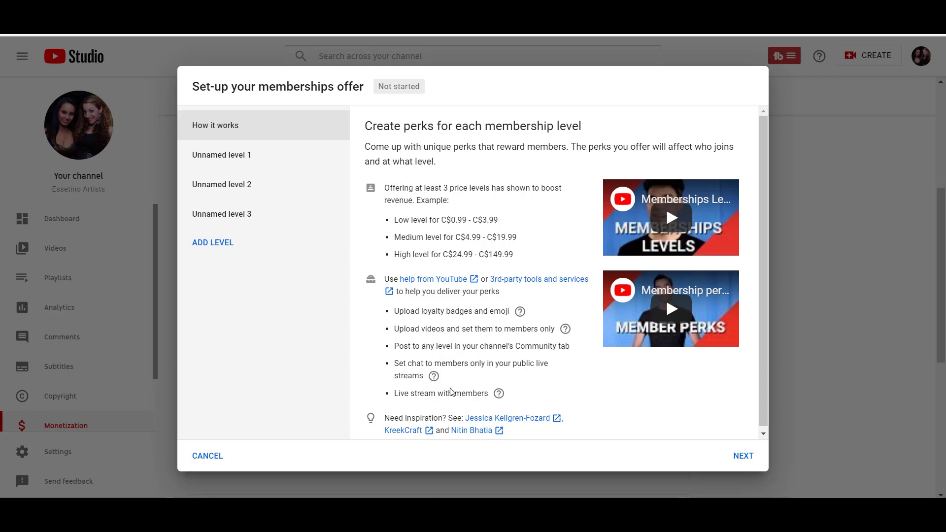
{"action": "left_click", "coordinate": [243, 160]}
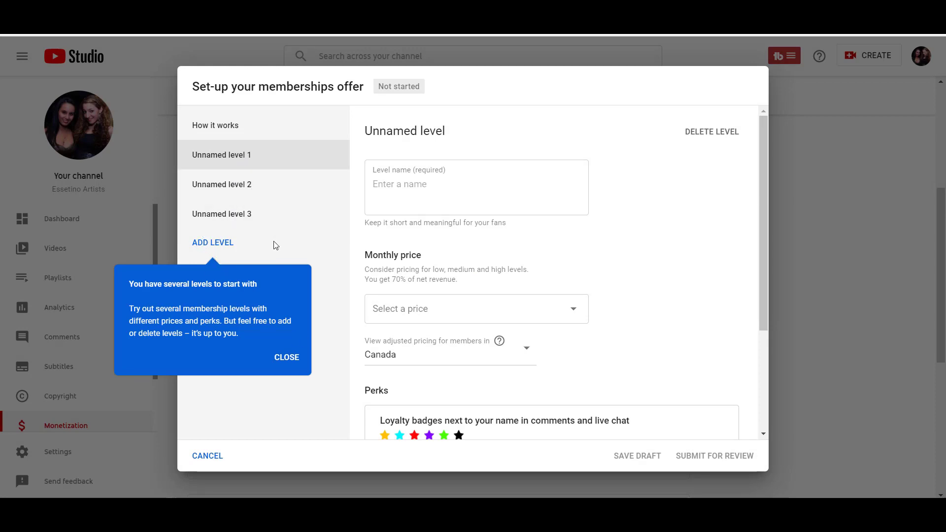
Step: Dismiss the tips, name level 1 'Dream Driven Fun' and pick C$1.99 – Popular as monthly price
{"action": "left_click", "coordinate": [288, 358]}
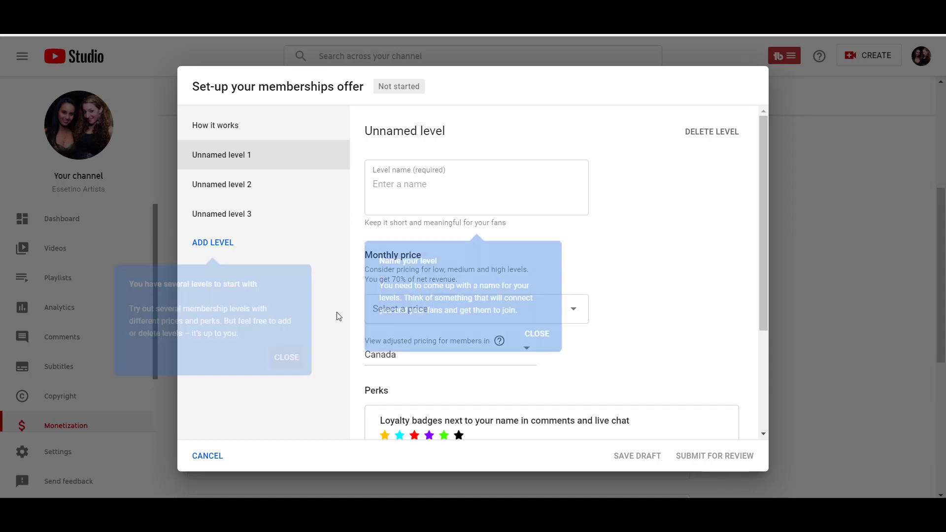
{"action": "left_click", "coordinate": [414, 199]}
{"action": "type", "text": "Drea"}
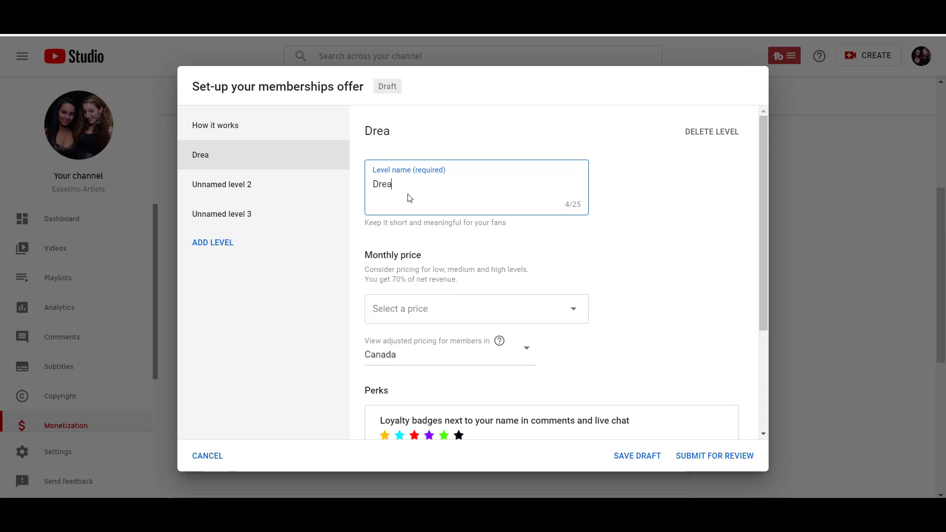
{"action": "type", "text": "m Driven Fun"}
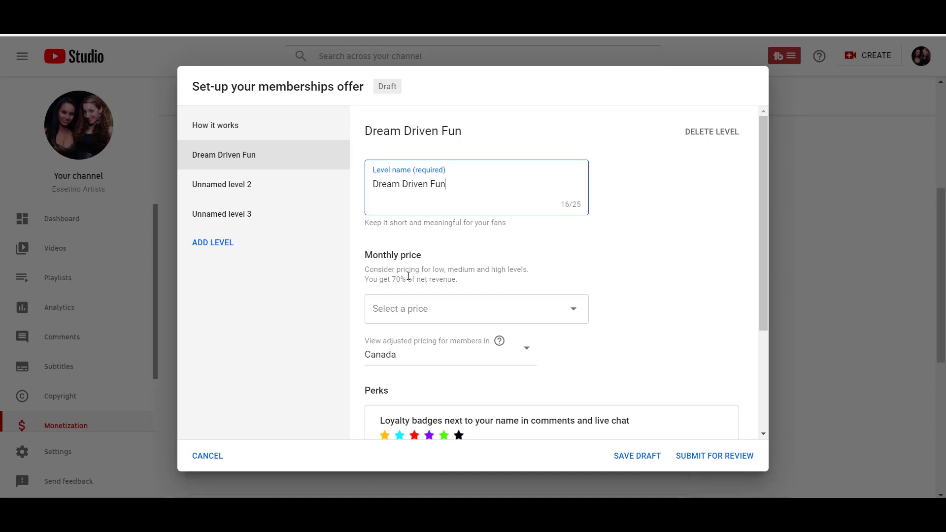
{"action": "left_click", "coordinate": [572, 316]}
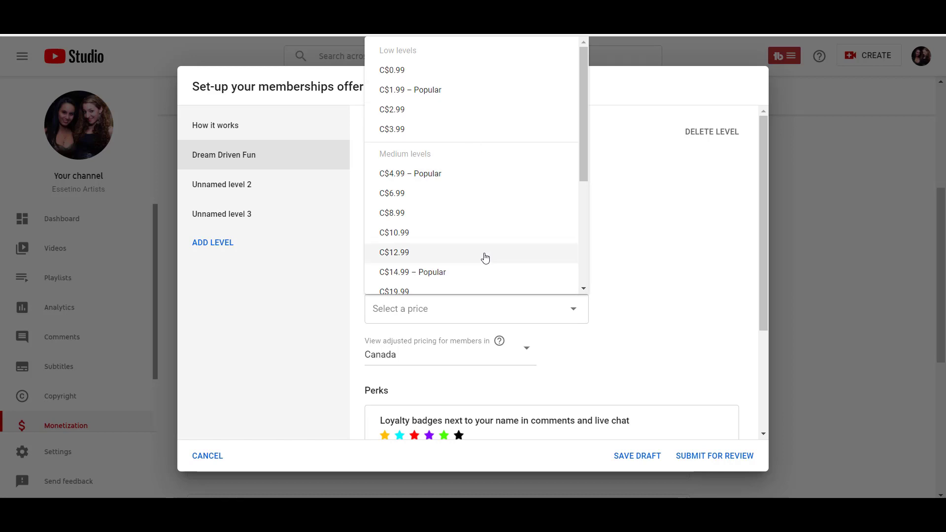
{"action": "scroll", "coordinate": [470, 275], "scroll_direction": "down", "scroll_amount": 1}
{"action": "scroll", "coordinate": [473, 276], "scroll_direction": "down", "scroll_amount": 3}
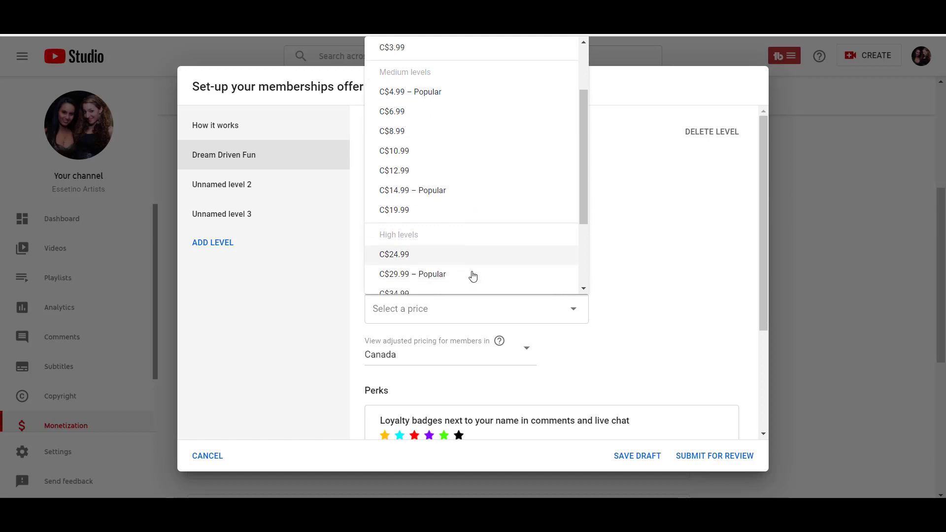
{"action": "scroll", "coordinate": [473, 275], "scroll_direction": "up", "scroll_amount": 3}
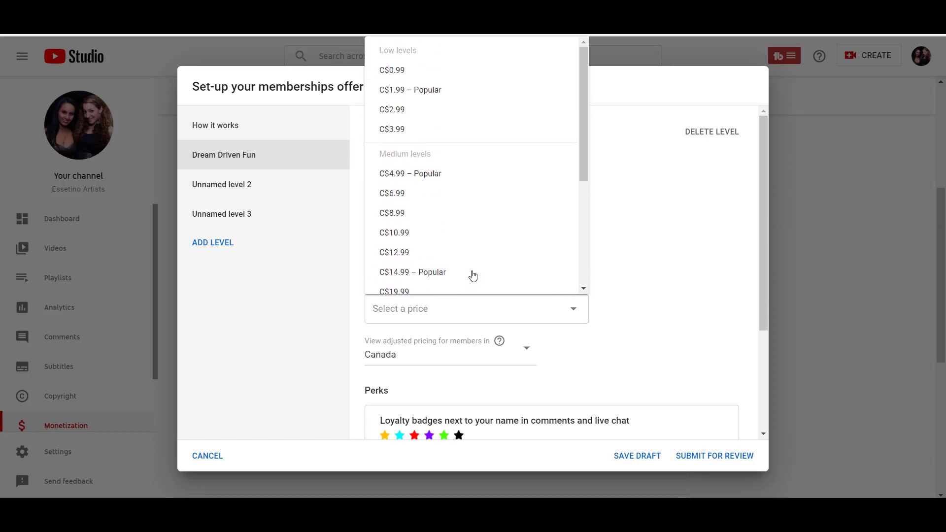
{"action": "left_click", "coordinate": [450, 94]}
{"action": "scroll", "coordinate": [646, 311], "scroll_direction": "down", "scroll_amount": 1}
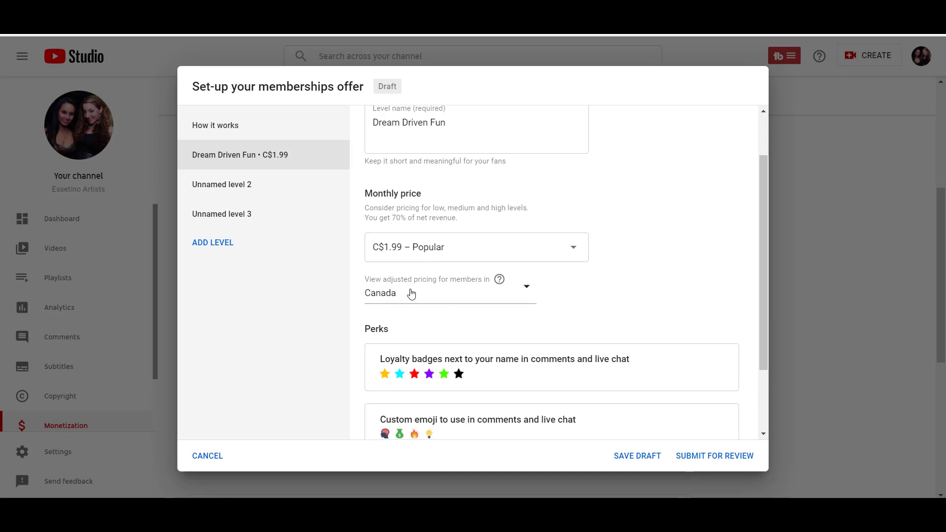
{"action": "mouse_move", "coordinate": [492, 282]}
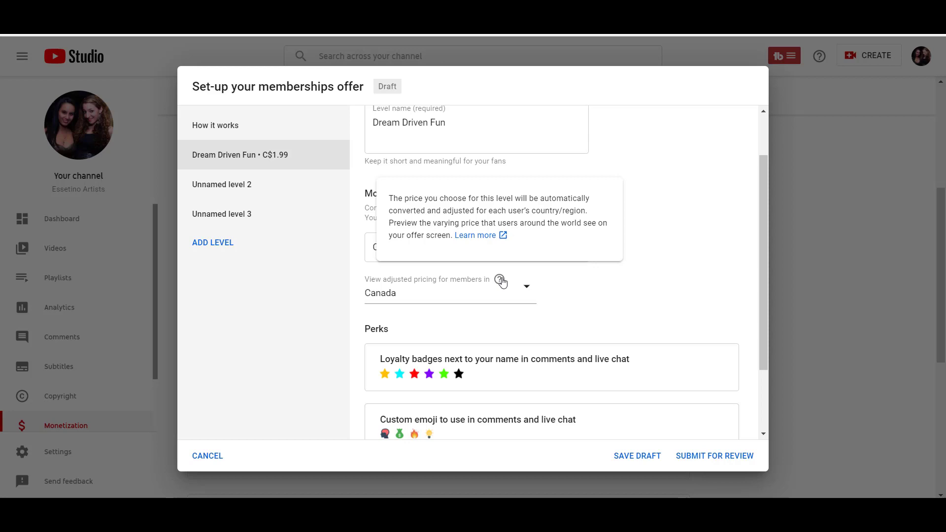
{"action": "scroll", "coordinate": [626, 331], "scroll_direction": "down", "scroll_amount": 2}
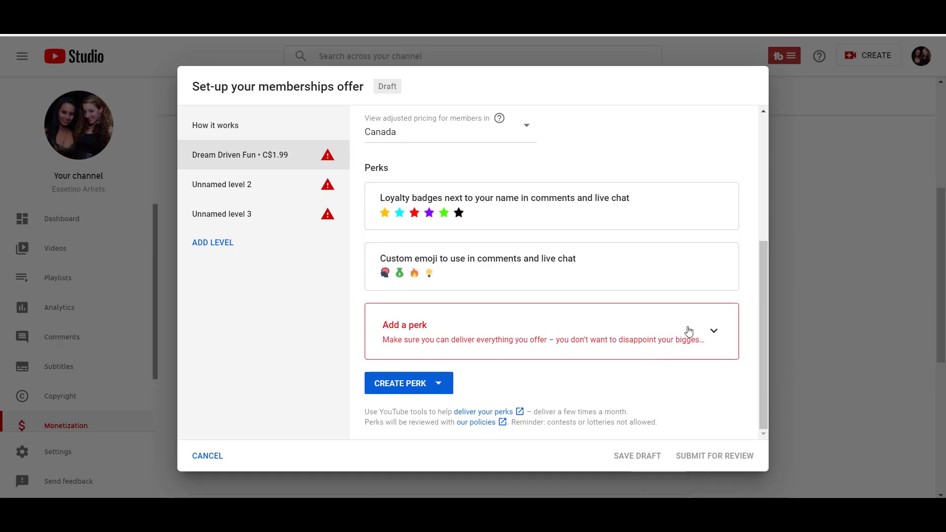
Step: Expand the new perk and title it 'Loyalty Badges and Custom Emoji'
{"action": "left_click", "coordinate": [709, 332]}
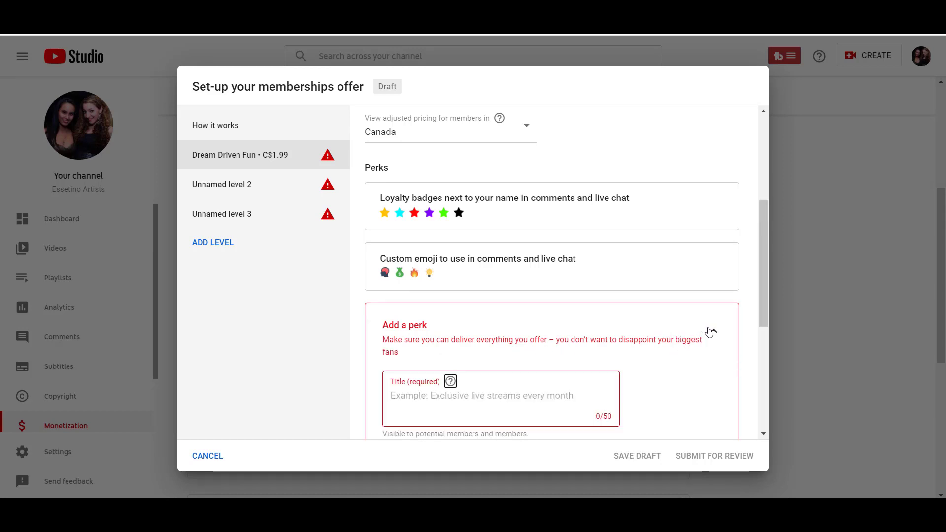
{"action": "scroll", "coordinate": [698, 338], "scroll_direction": "down", "scroll_amount": 3}
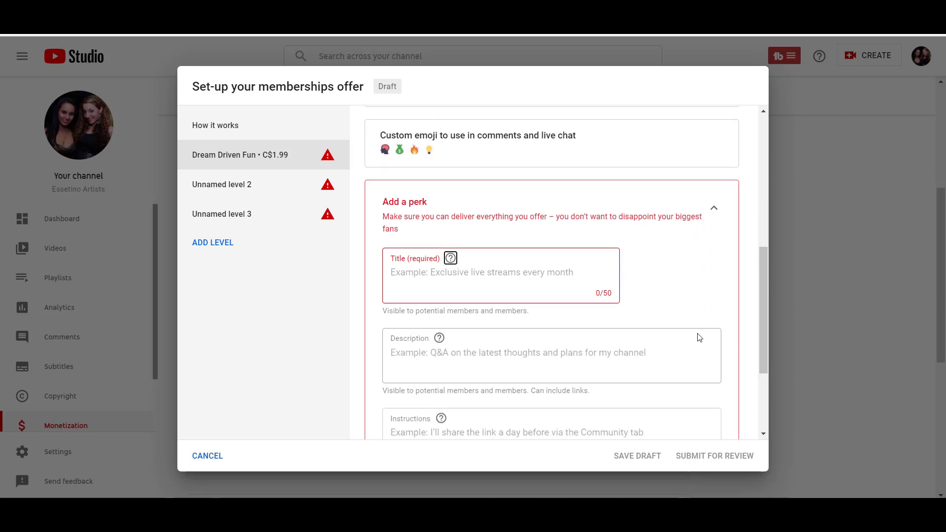
{"action": "scroll", "coordinate": [510, 332], "scroll_direction": "up", "scroll_amount": 1}
{"action": "left_click", "coordinate": [510, 331]}
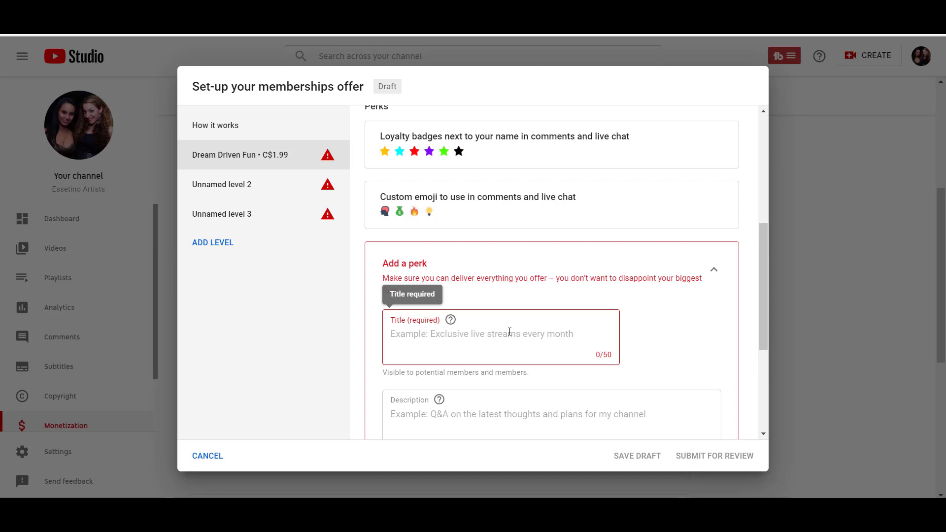
{"action": "type", "text": "Loyalty"}
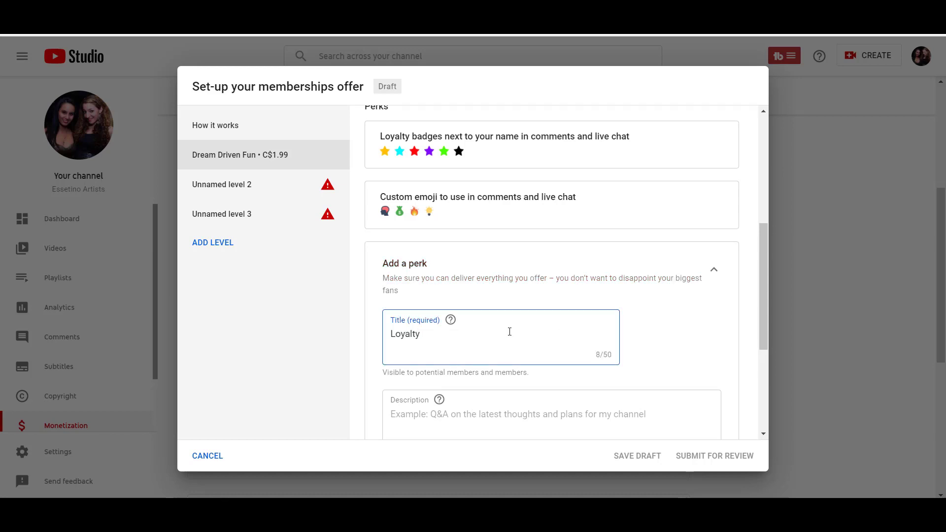
{"action": "type", "text": " Badges and Custom Emojis"}
{"action": "scroll", "coordinate": [510, 332], "scroll_direction": "down", "scroll_amount": 3}
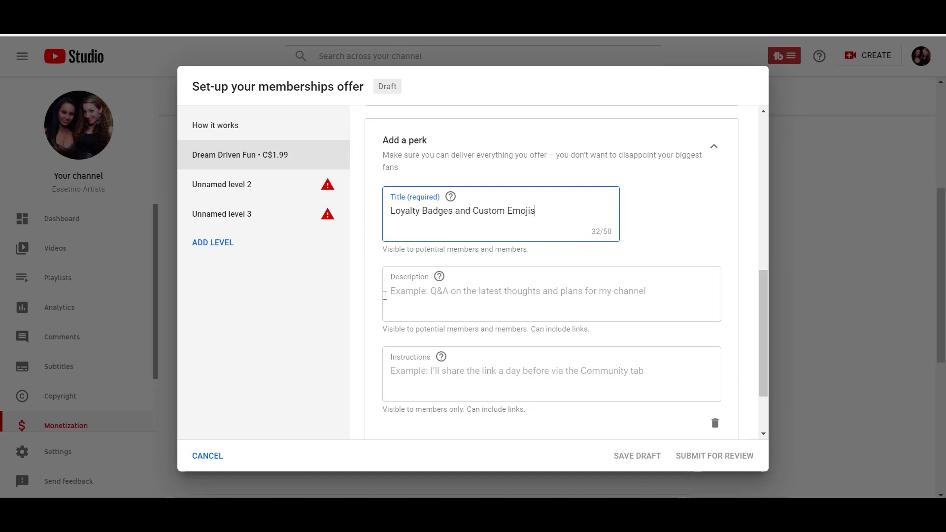
Step: Write the perk description 'Get access to our fun badges and all of our fun emojis.'
{"action": "left_click", "coordinate": [419, 308]}
{"action": "type", "text": "Get access to our fun badges and all of our fun e"}
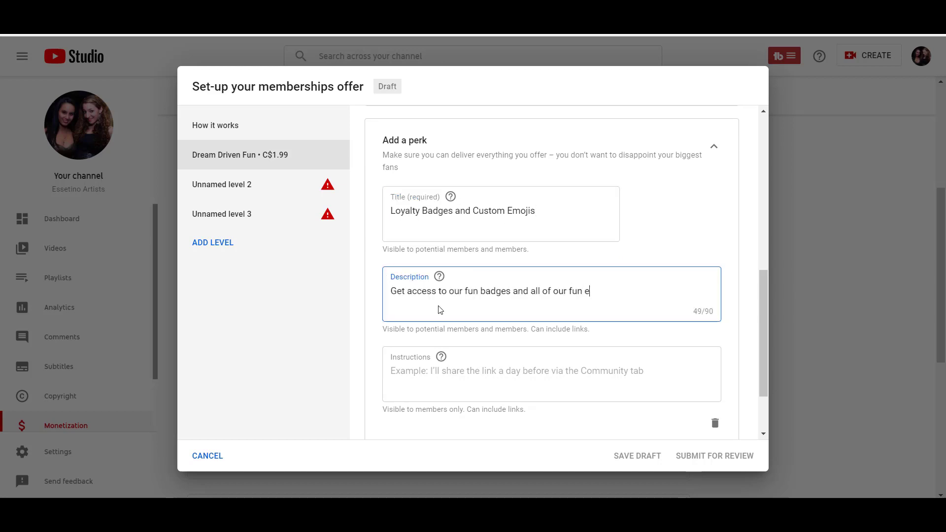
{"action": "type", "text": "mojis."}
{"action": "double_click", "coordinate": [393, 297]}
{"action": "type", "text": "Support the channel by getting"}
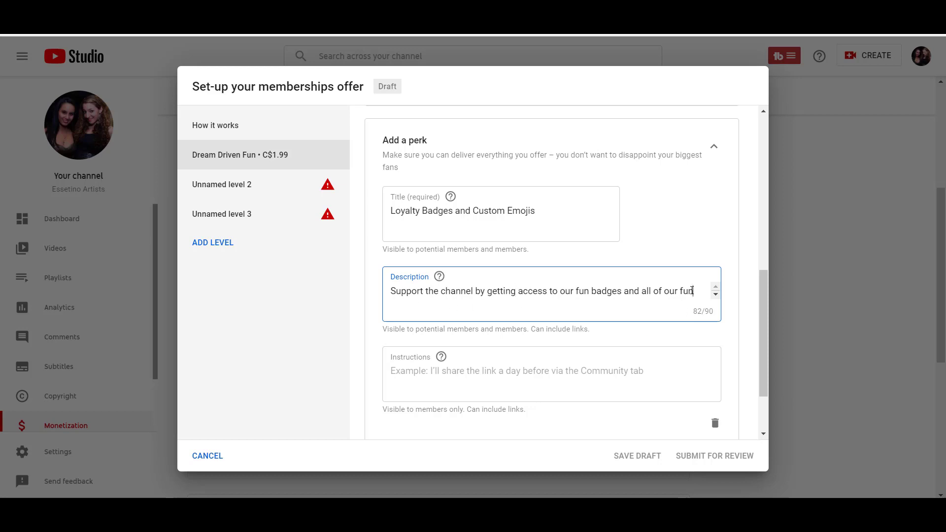
{"action": "key", "text": "ctrl+End"}
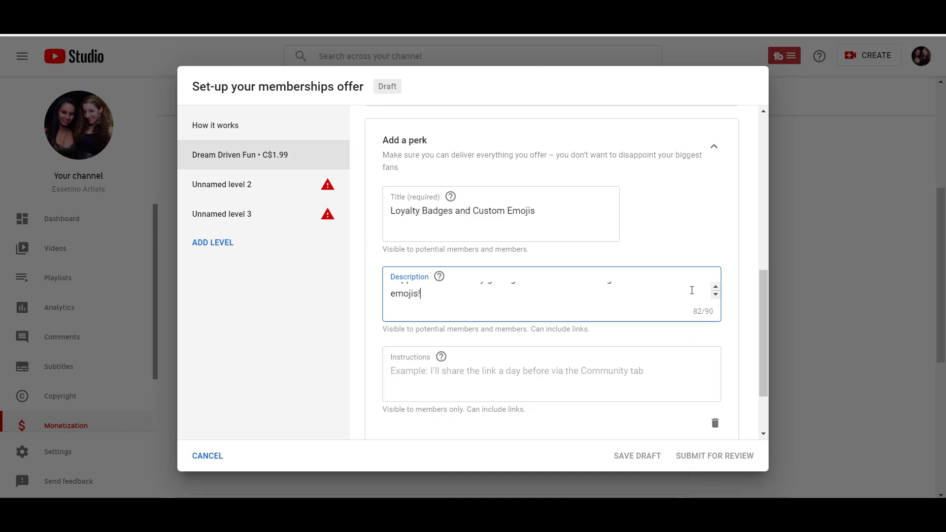
Step: Paste the member instructions into the perk's Instructions field
{"action": "left_click", "coordinate": [515, 371]}
{"action": "key", "text": "ctrl+v"}
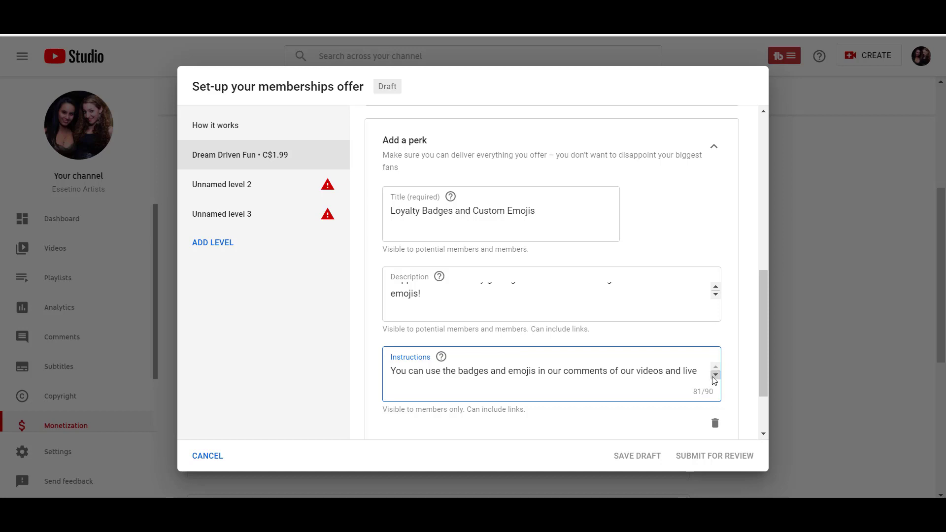
{"action": "left_click", "coordinate": [715, 375]}
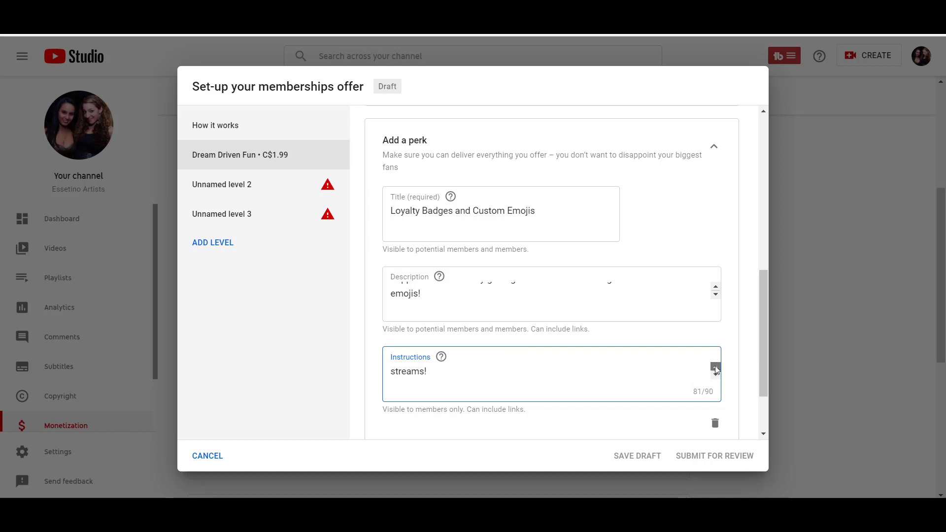
{"action": "left_click", "coordinate": [715, 368]}
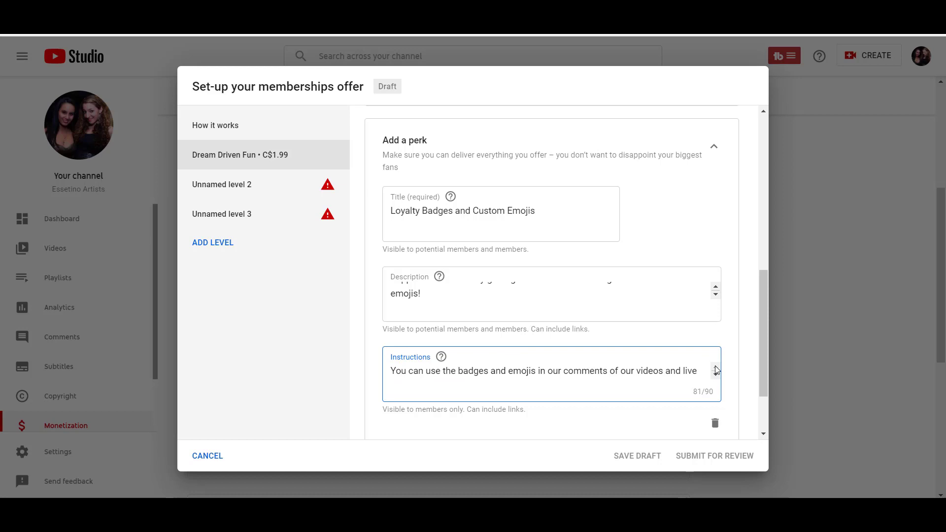
{"action": "scroll", "coordinate": [509, 394], "scroll_direction": "up", "scroll_amount": 3}
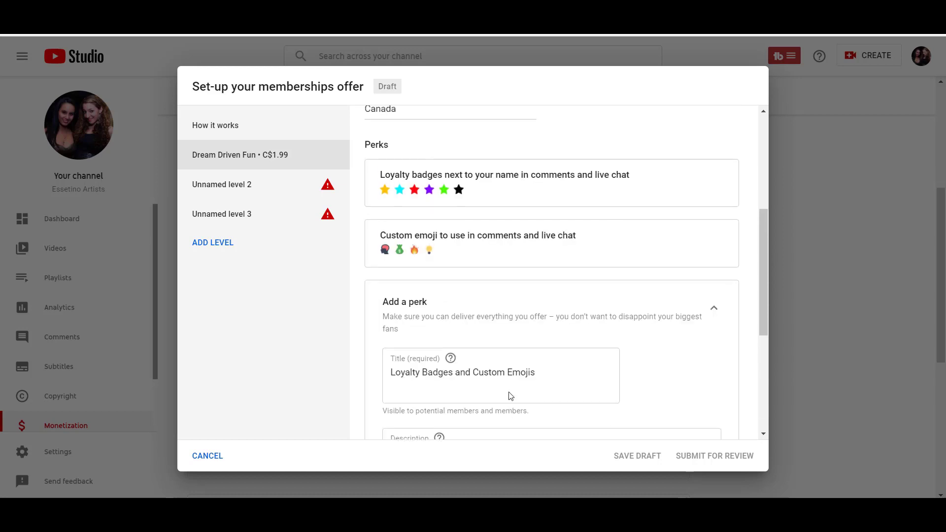
{"action": "scroll", "coordinate": [511, 396], "scroll_direction": "up", "scroll_amount": 2}
{"action": "scroll", "coordinate": [509, 394], "scroll_direction": "down", "scroll_amount": 5}
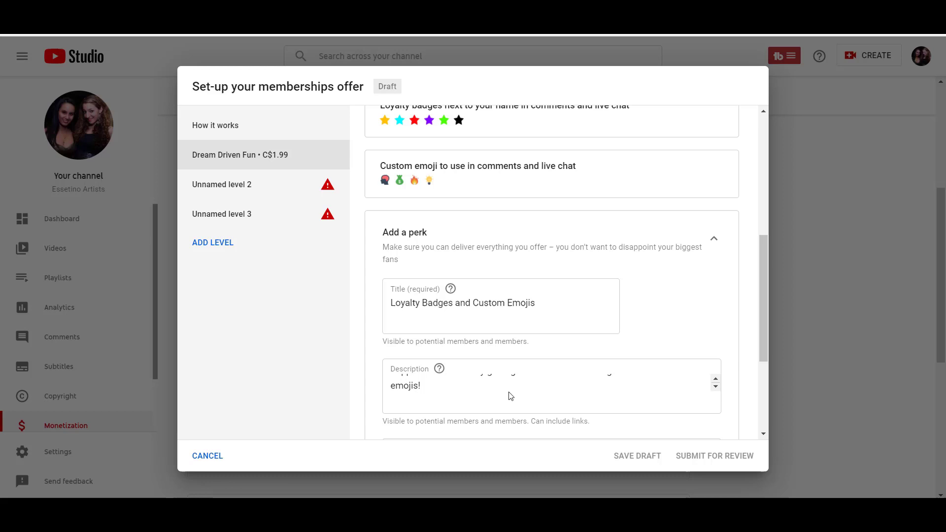
Step: Name level 2 'Dream Driven Creative' and set its monthly price to C$4.99
{"action": "left_click", "coordinate": [241, 187]}
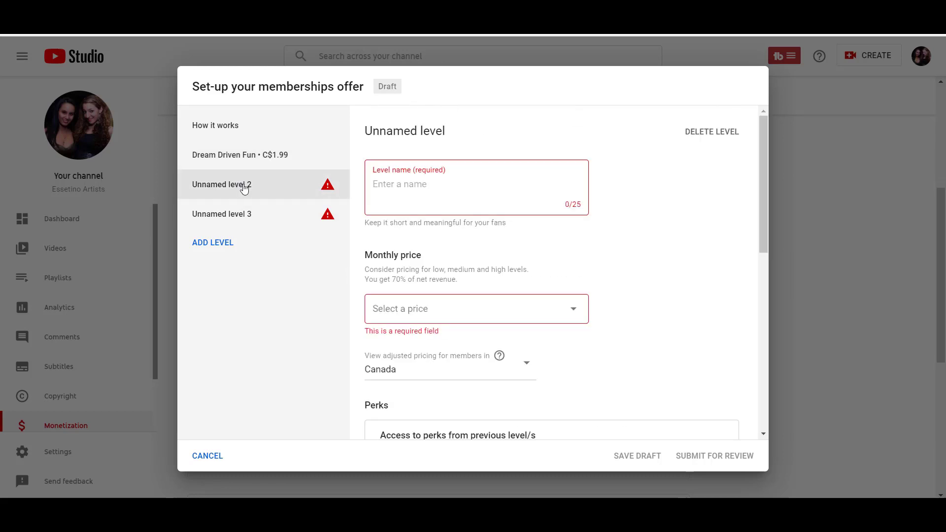
{"action": "left_click", "coordinate": [394, 200]}
{"action": "type", "text": "Drea"}
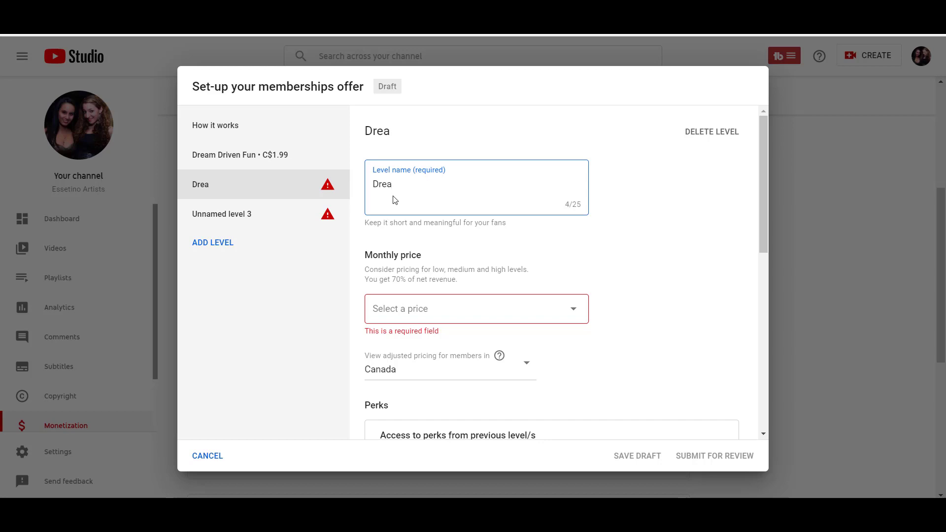
{"action": "type", "text": "m Driven"}
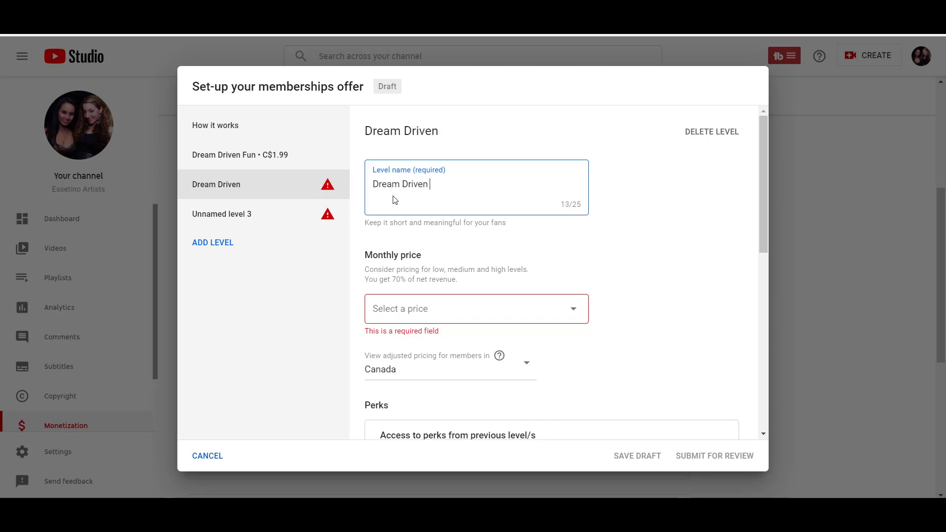
{"action": "type", "text": " Creative"}
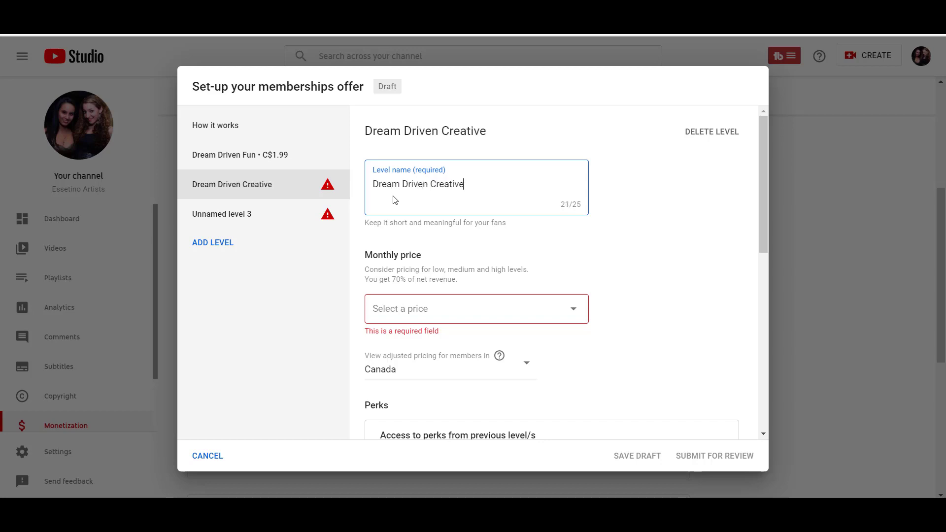
{"action": "left_click", "coordinate": [557, 320]}
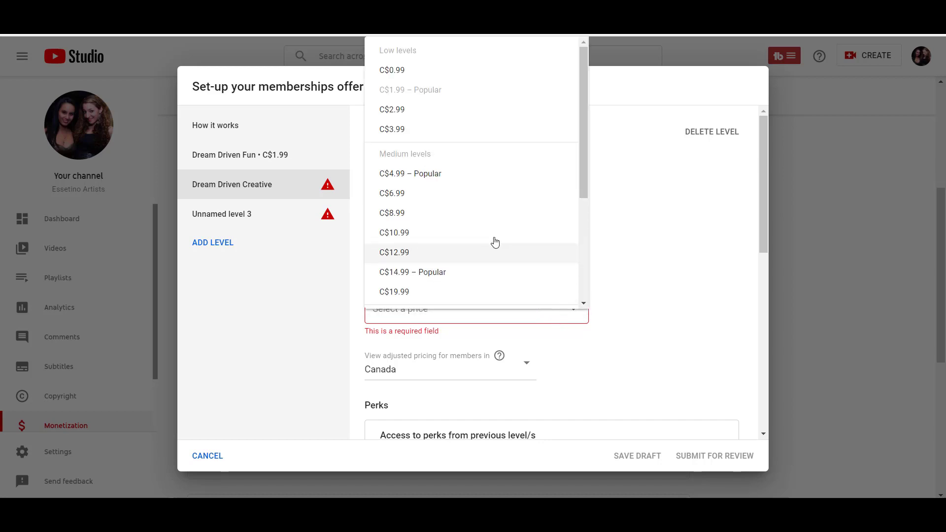
{"action": "left_click", "coordinate": [457, 176]}
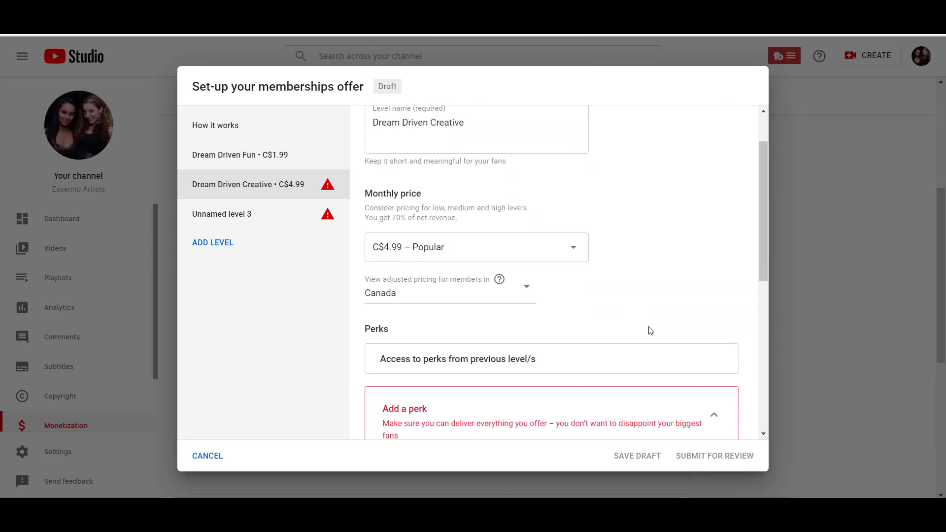
Step: Extend the perk title to 'Shout-outs in videos and live streams'
{"action": "scroll", "coordinate": [606, 328], "scroll_direction": "down", "scroll_amount": 2}
{"action": "scroll", "coordinate": [432, 271], "scroll_direction": "down", "scroll_amount": 1}
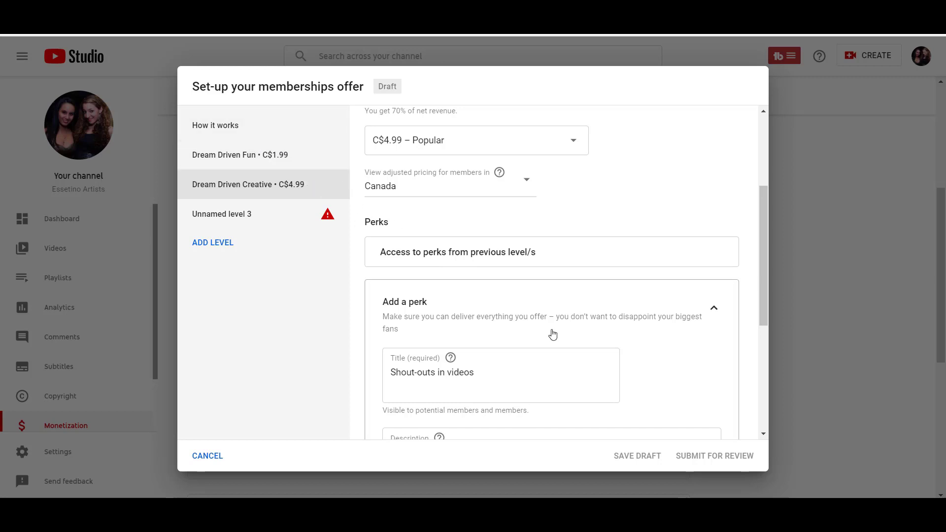
{"action": "scroll", "coordinate": [553, 334], "scroll_direction": "down", "scroll_amount": 3}
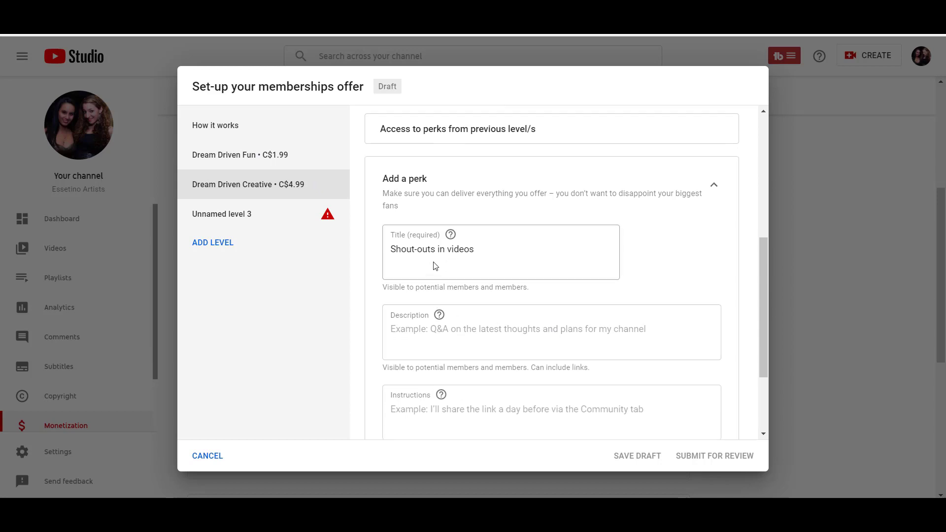
{"action": "left_click", "coordinate": [475, 251]}
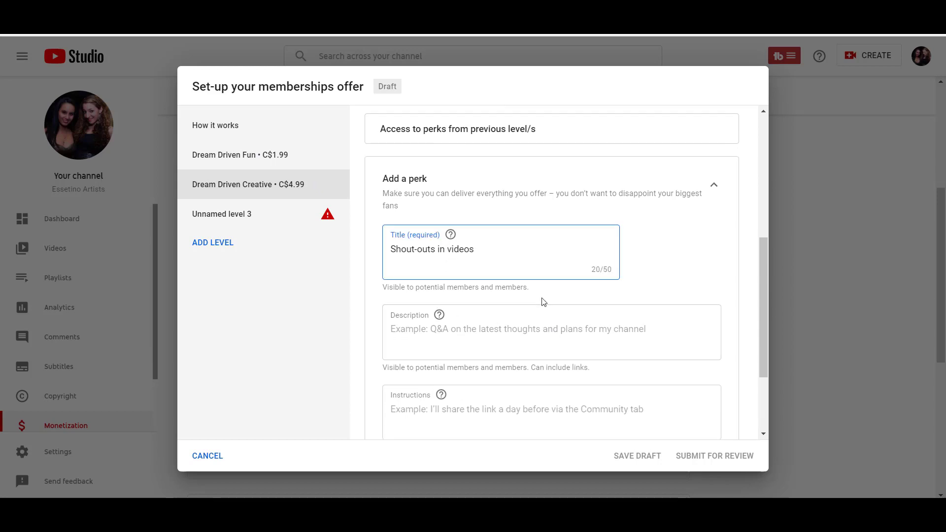
{"action": "type", "text": "and live streams"}
Step: Describe the perk as personalized shout-outs in videos and weekly live streams, and paste instructions
{"action": "left_click", "coordinate": [503, 336]}
{"action": "type", "text": "Get"}
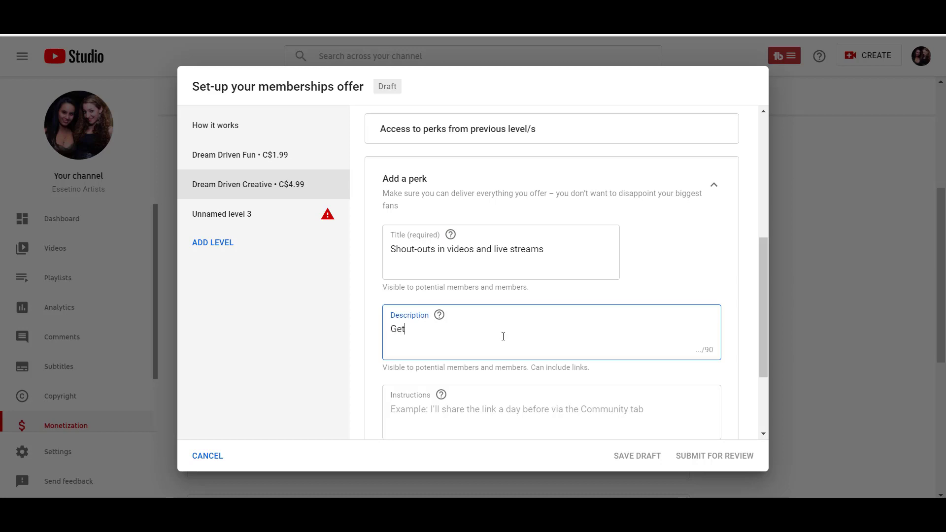
{"action": "type", "text": " a personalize d shout out from"}
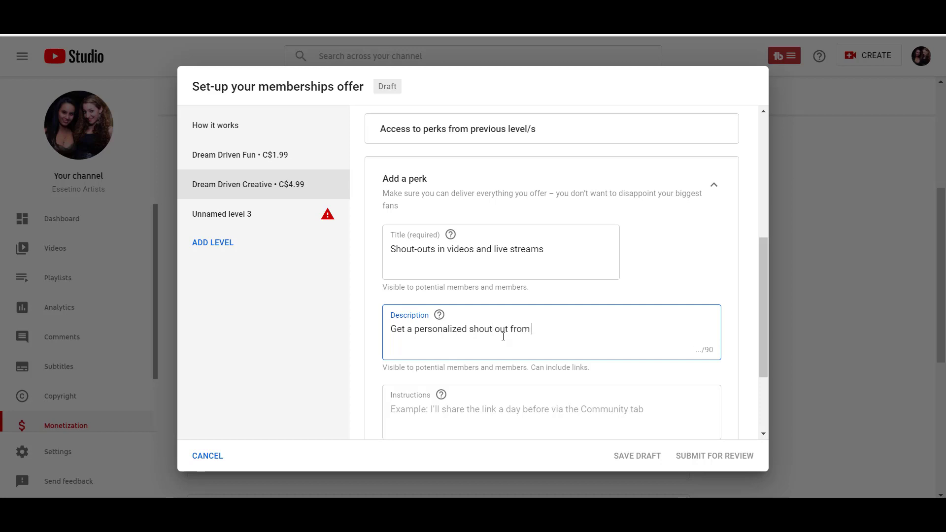
{"action": "type", "text": " us at the end of our videos and "}
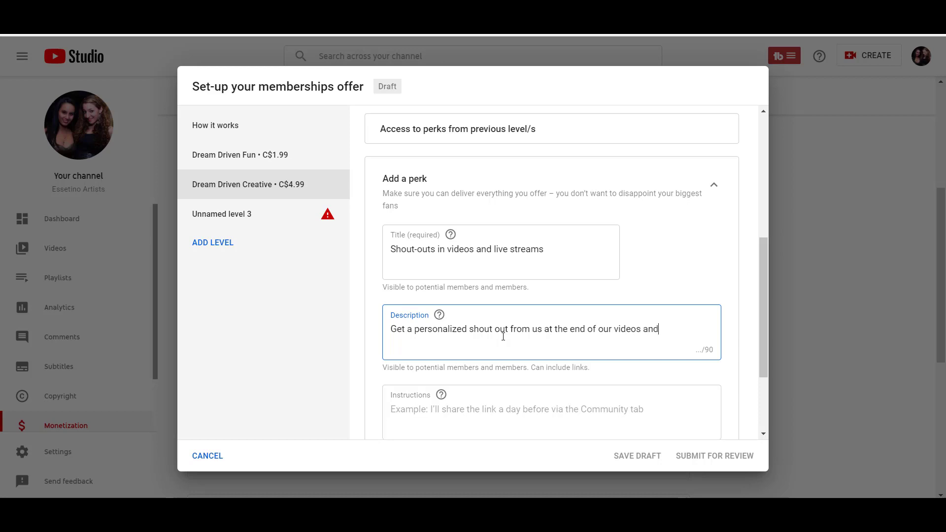
{"action": "type", "text": "lw"}
{"action": "key", "text": "BackSpace"}
{"action": "key", "text": "BackSpace"}
{"action": "type", "text": "weekly "}
{"action": "type", "text": "live stre"}
{"action": "type", "text": "ams!"}
{"action": "scroll", "coordinate": [558, 290], "scroll_direction": "down", "scroll_amount": 3}
{"action": "left_click", "coordinate": [558, 289]}
{"action": "type", "text": "We'll shout out your name at the end of our videos and live streams!"}
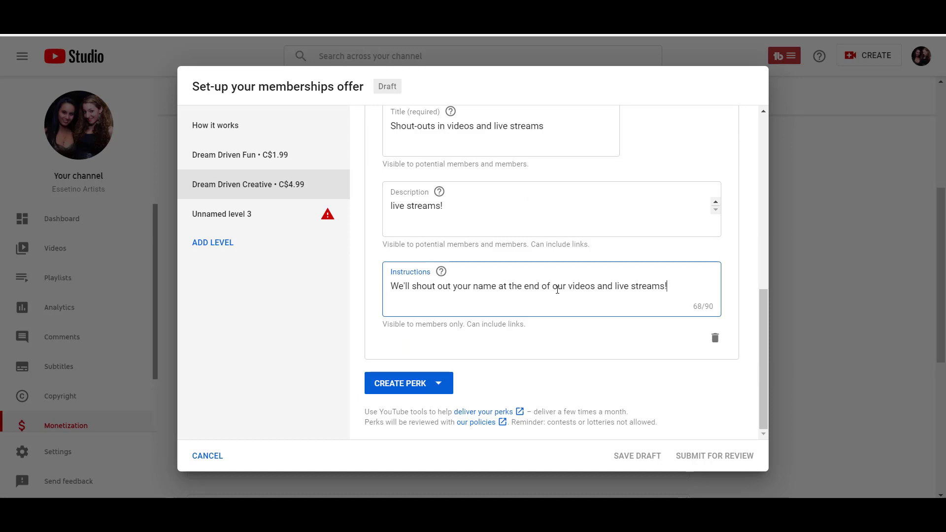
Step: Name level 3 'Dream Driven Entrepreneur' and set its monthly price to C$29.99
{"action": "left_click", "coordinate": [243, 217]}
{"action": "left_click", "coordinate": [402, 199]}
{"action": "type", "text": "Dream D"}
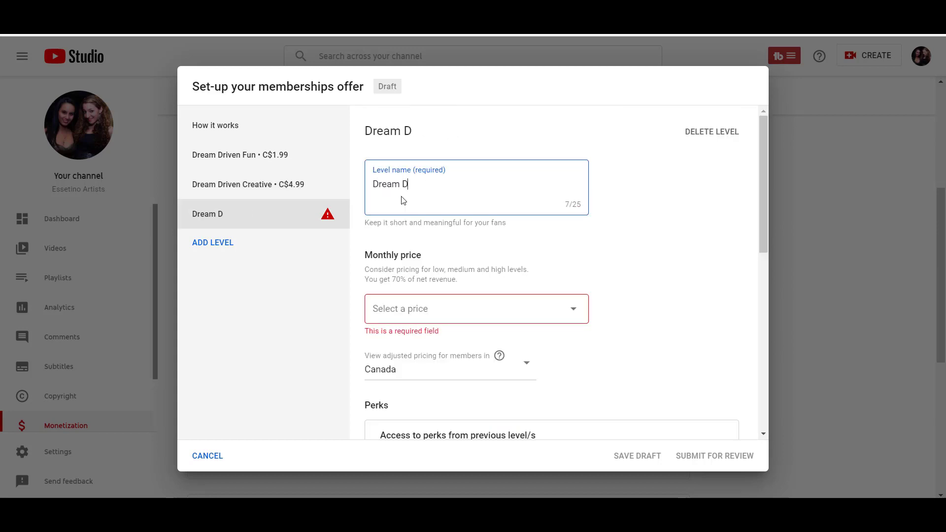
{"action": "type", "text": "riven Entr"}
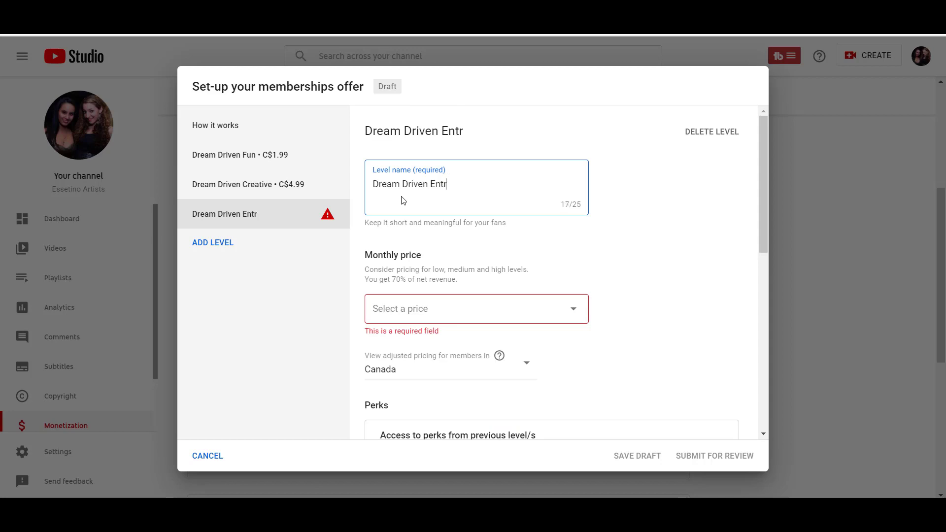
{"action": "type", "text": "epreneur"}
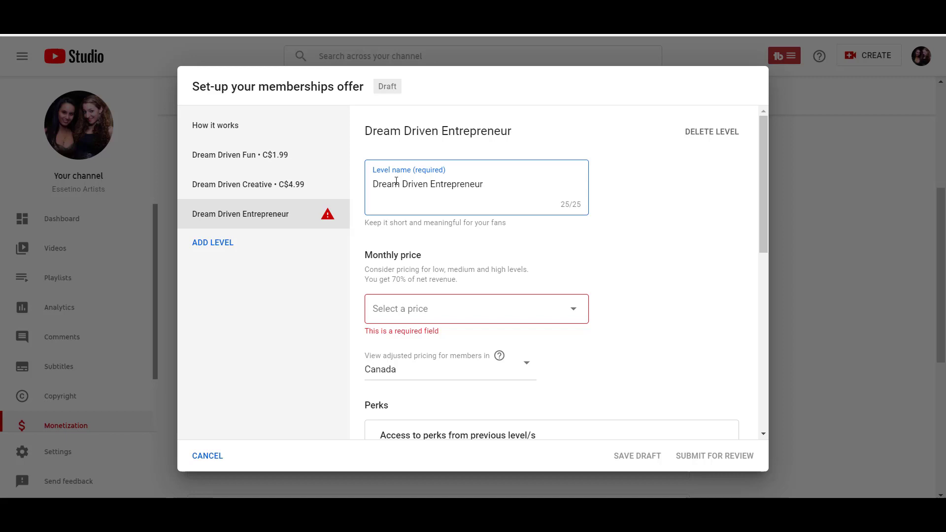
{"action": "scroll", "coordinate": [571, 267], "scroll_direction": "down", "scroll_amount": 1}
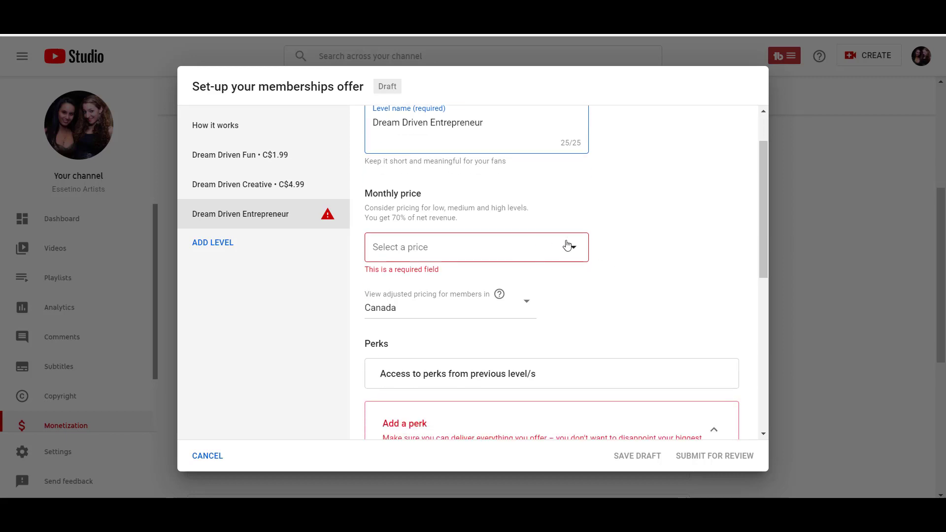
{"action": "left_click", "coordinate": [568, 254]}
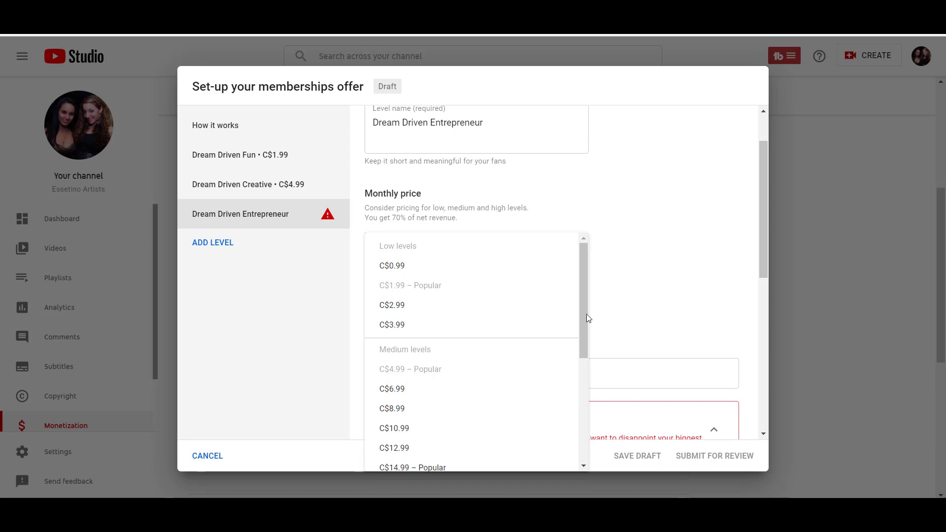
{"action": "scroll", "coordinate": [560, 318], "scroll_direction": "down", "scroll_amount": 4}
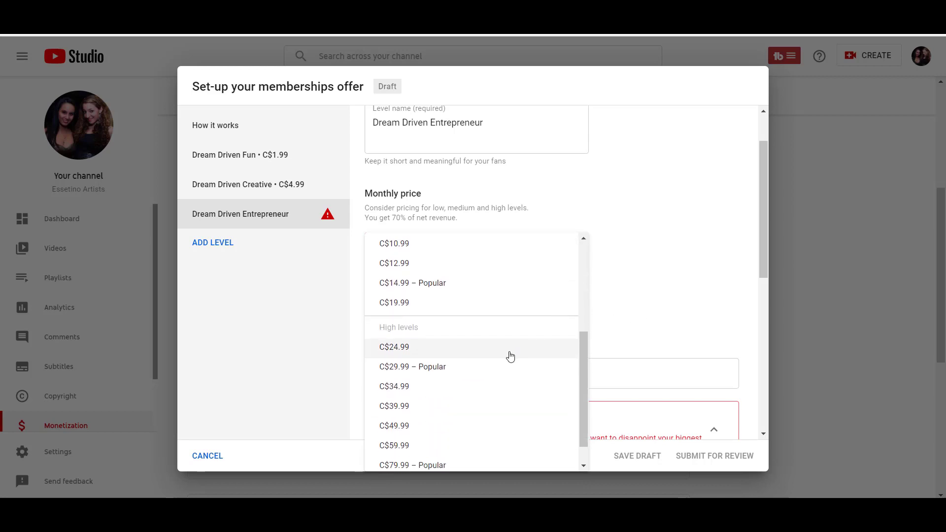
{"action": "left_click", "coordinate": [437, 367]}
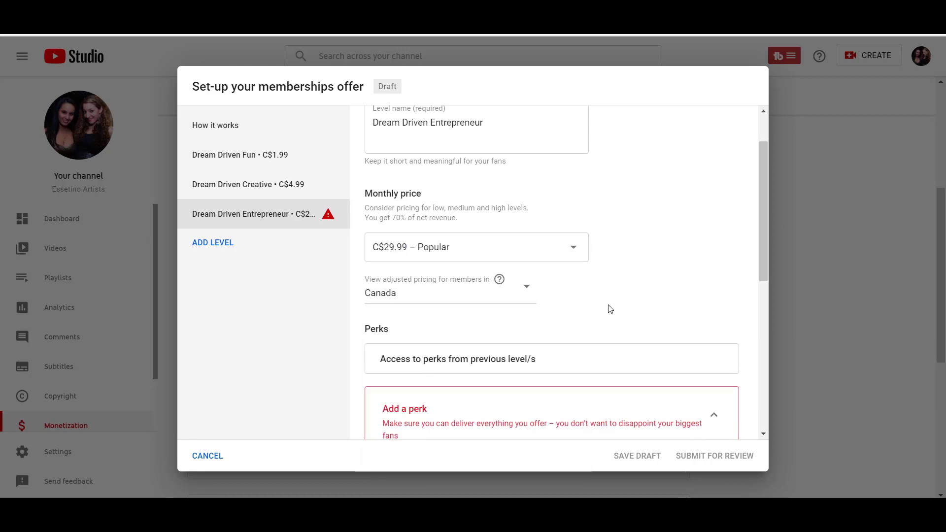
Step: Add a custom perk, Answer any of your questions, to the third level
{"action": "left_click", "coordinate": [438, 384]}
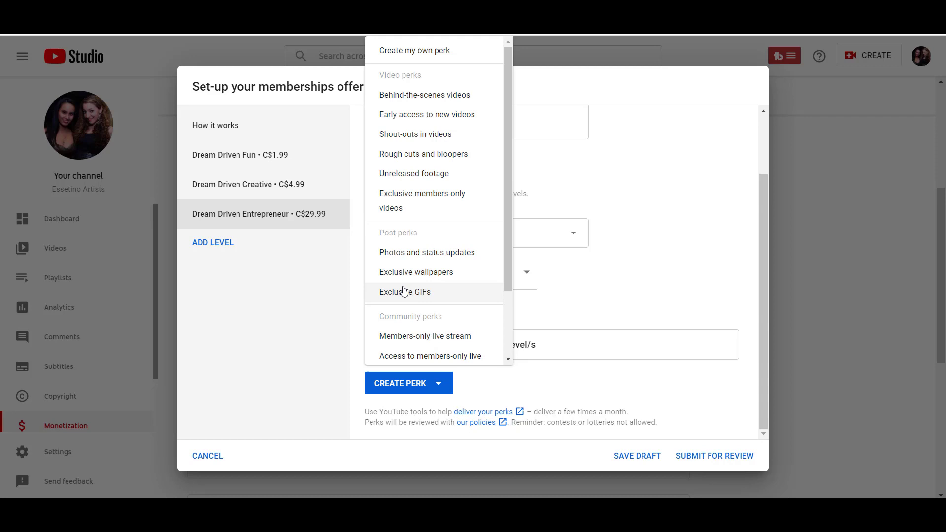
{"action": "scroll", "coordinate": [426, 222], "scroll_direction": "down", "scroll_amount": 2}
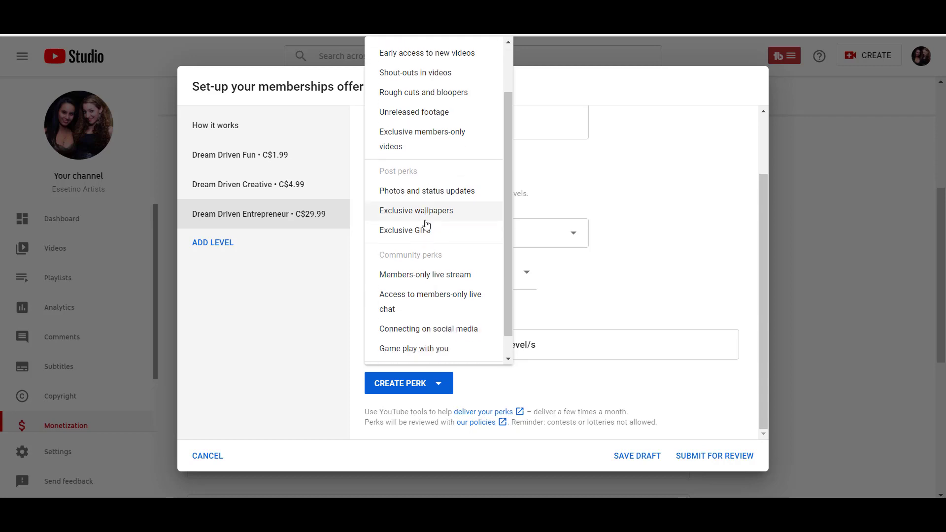
{"action": "scroll", "coordinate": [431, 221], "scroll_direction": "up", "scroll_amount": 2}
{"action": "left_click", "coordinate": [412, 49]}
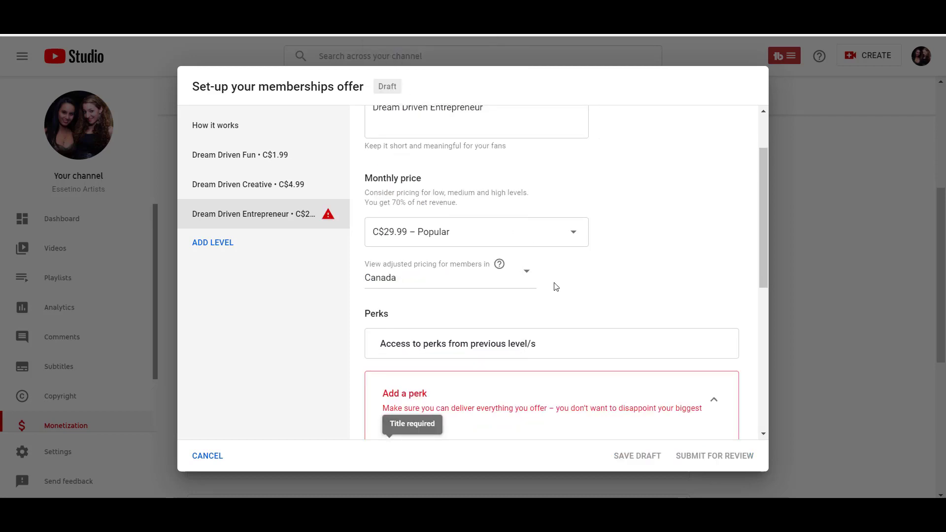
{"action": "scroll", "coordinate": [556, 286], "scroll_direction": "down", "scroll_amount": 3}
{"action": "scroll", "coordinate": [556, 297], "scroll_direction": "down", "scroll_amount": 2}
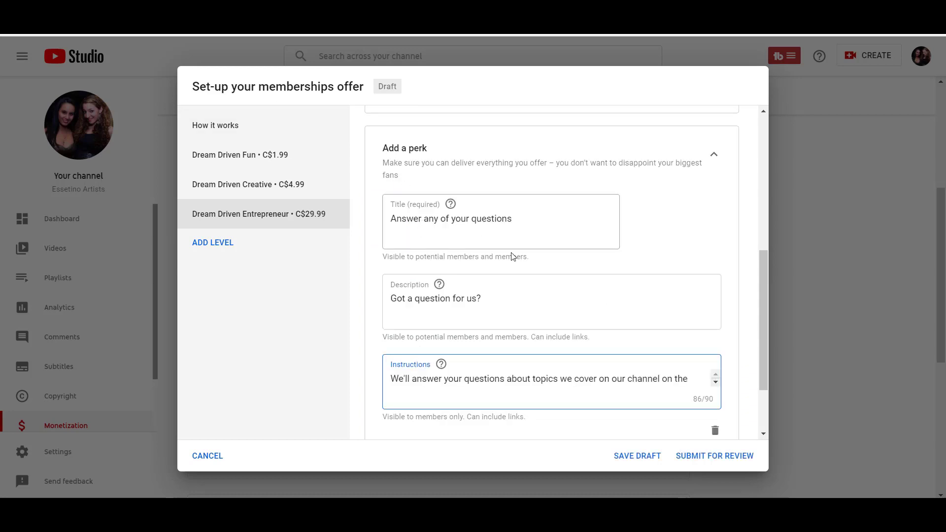
Step: Edit the perk description and check its member instructions
{"action": "left_click", "coordinate": [488, 301]}
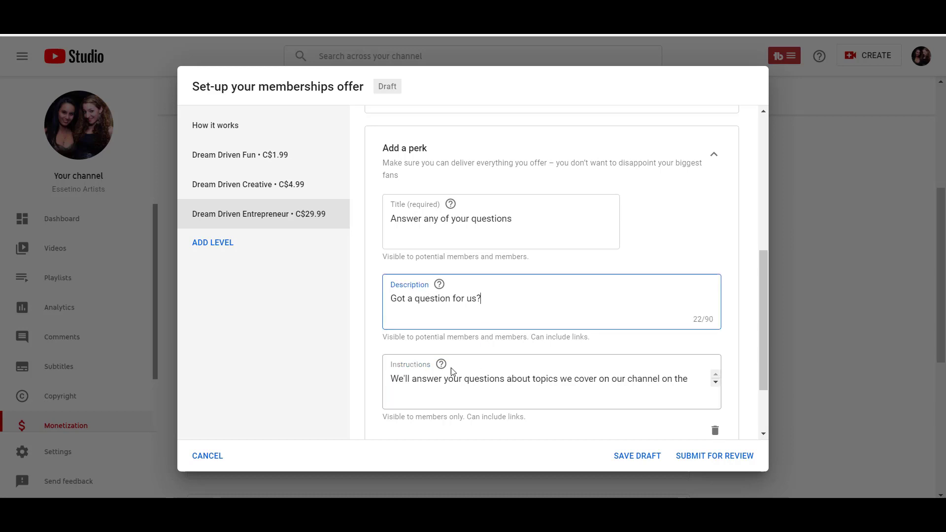
{"action": "left_click", "coordinate": [716, 383]}
{"action": "left_click", "coordinate": [716, 383]}
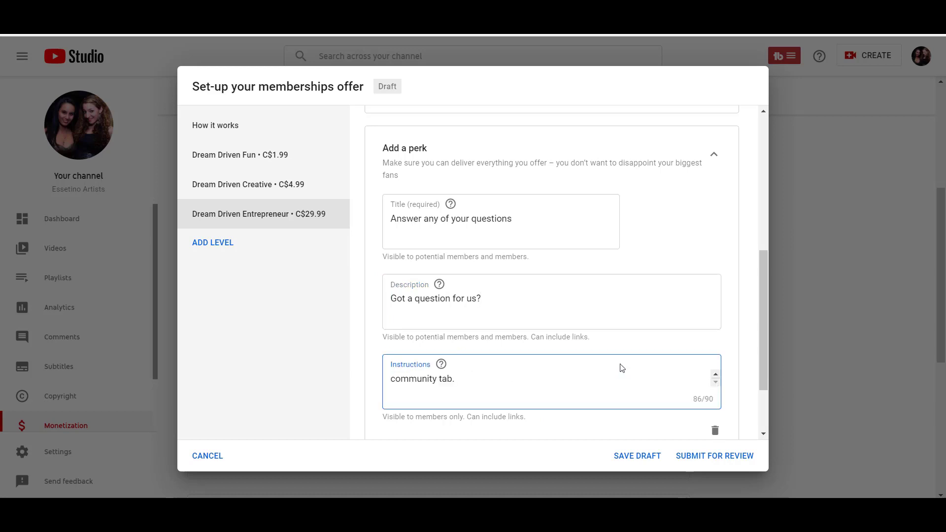
{"action": "scroll", "coordinate": [620, 368], "scroll_direction": "down", "scroll_amount": 2}
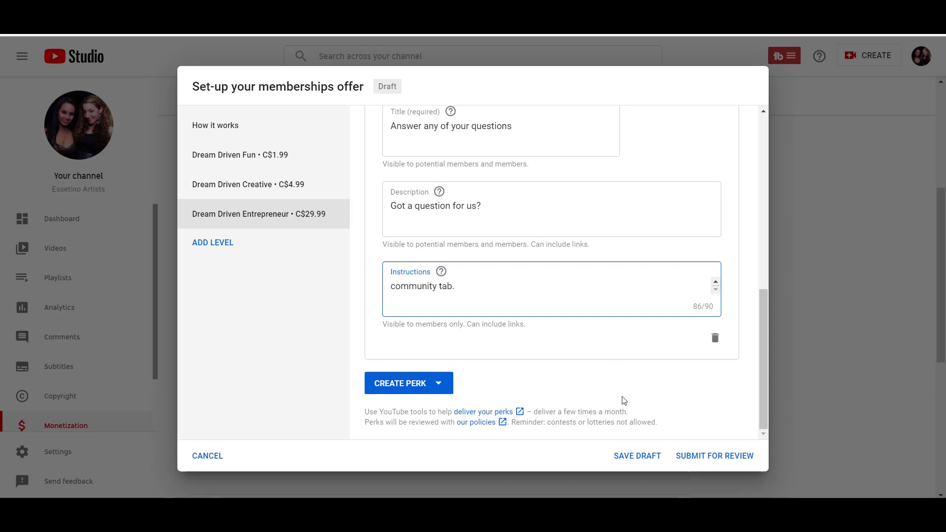
{"action": "scroll", "coordinate": [618, 406], "scroll_direction": "up", "scroll_amount": 6}
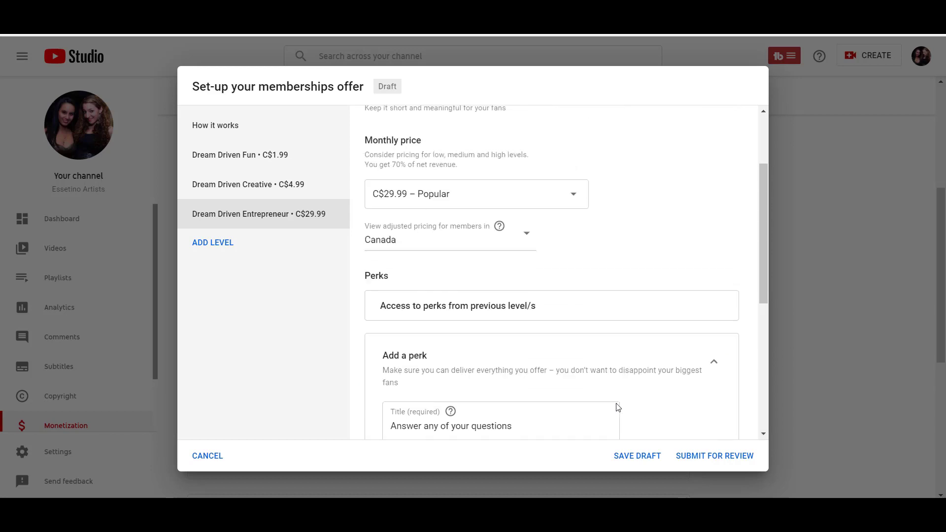
{"action": "scroll", "coordinate": [618, 405], "scroll_direction": "up", "scroll_amount": 2}
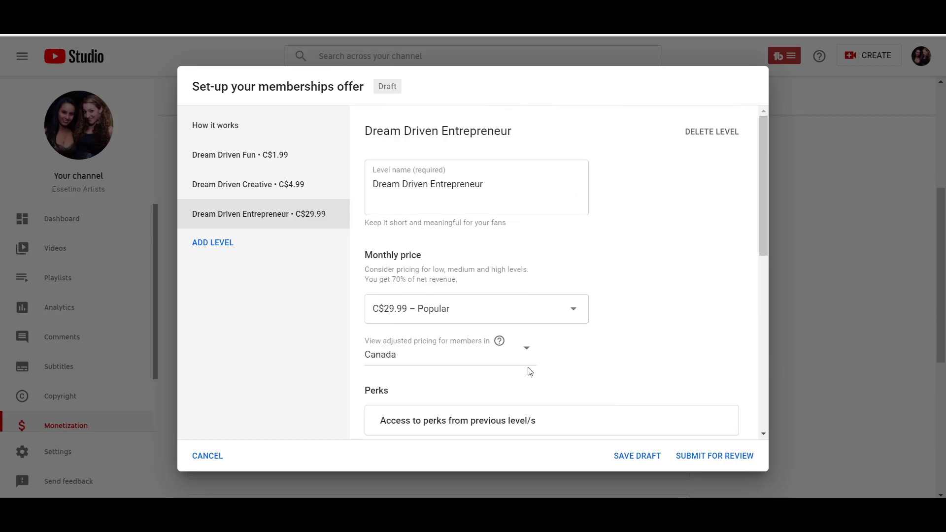
{"action": "left_click", "coordinate": [207, 155]}
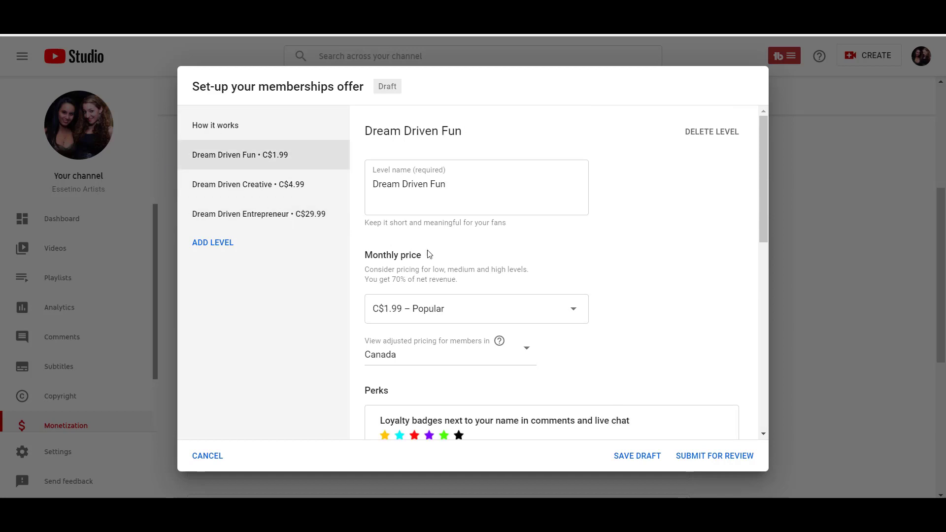
{"action": "scroll", "coordinate": [503, 285], "scroll_direction": "down", "scroll_amount": 1}
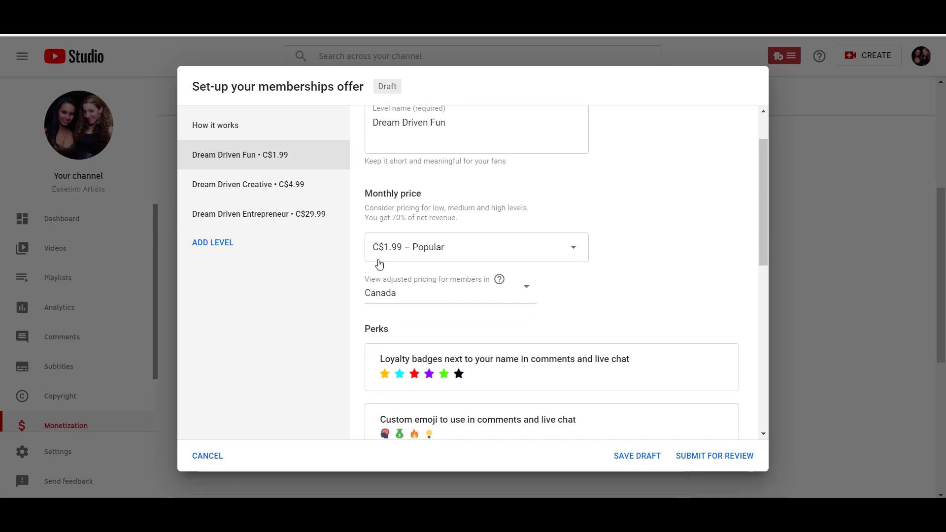
{"action": "scroll", "coordinate": [448, 291], "scroll_direction": "down", "scroll_amount": 1}
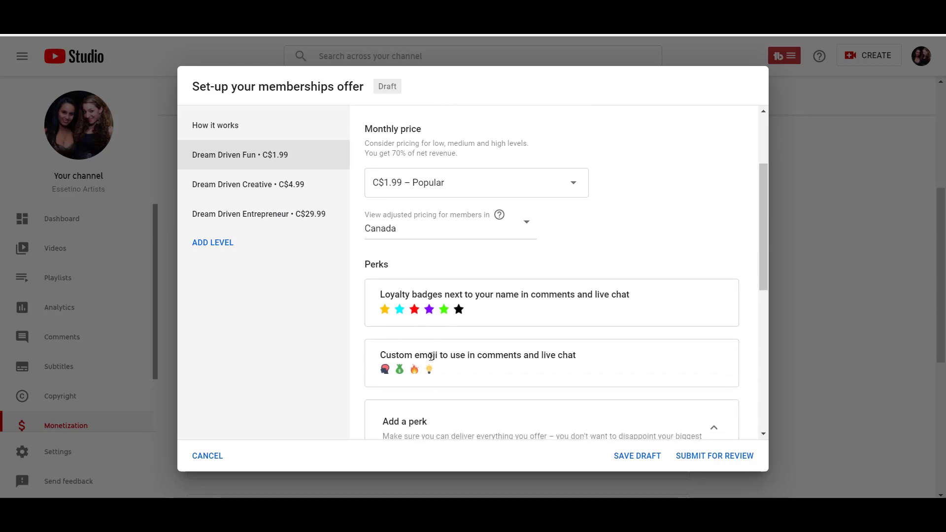
{"action": "scroll", "coordinate": [432, 356], "scroll_direction": "down", "scroll_amount": 3}
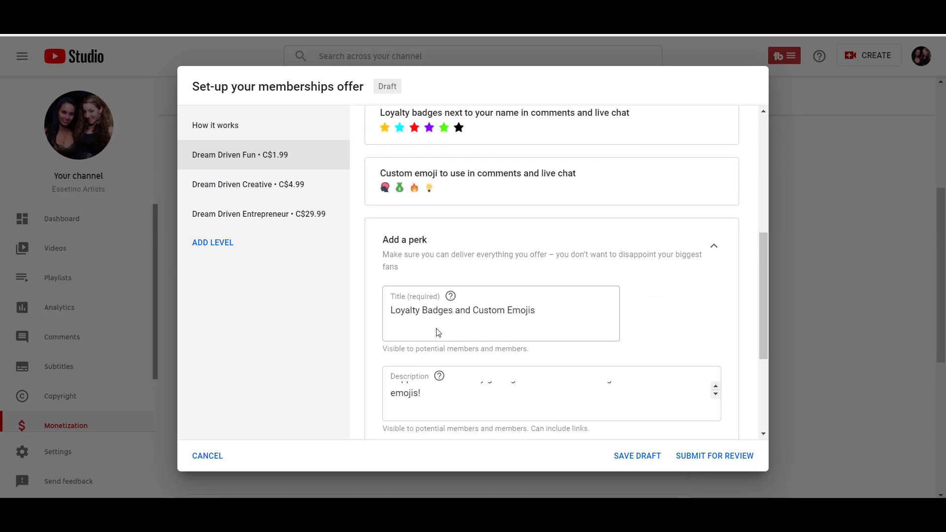
{"action": "scroll", "coordinate": [436, 333], "scroll_direction": "down", "scroll_amount": 2}
{"action": "scroll", "coordinate": [456, 269], "scroll_direction": "down", "scroll_amount": 1}
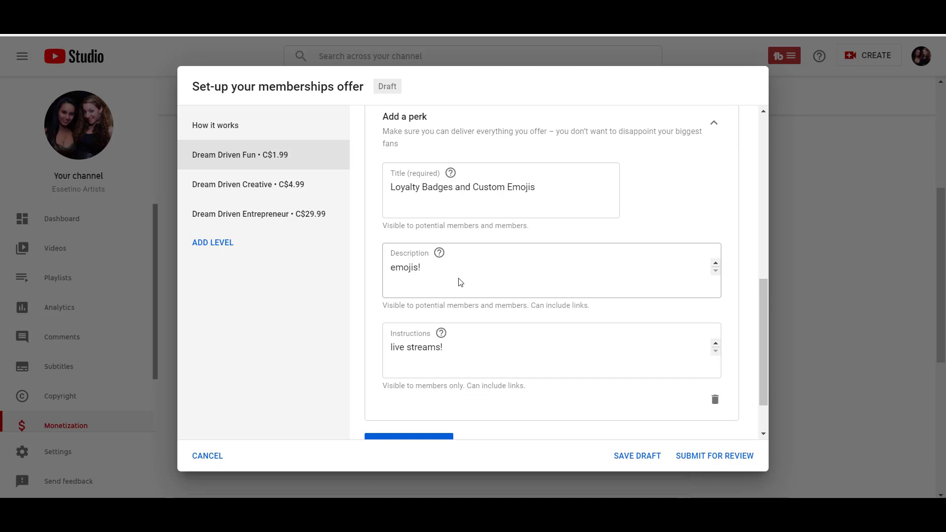
{"action": "scroll", "coordinate": [460, 282], "scroll_direction": "up", "scroll_amount": 3}
{"action": "scroll", "coordinate": [461, 281], "scroll_direction": "down", "scroll_amount": 4}
{"action": "scroll", "coordinate": [461, 277], "scroll_direction": "up", "scroll_amount": 1}
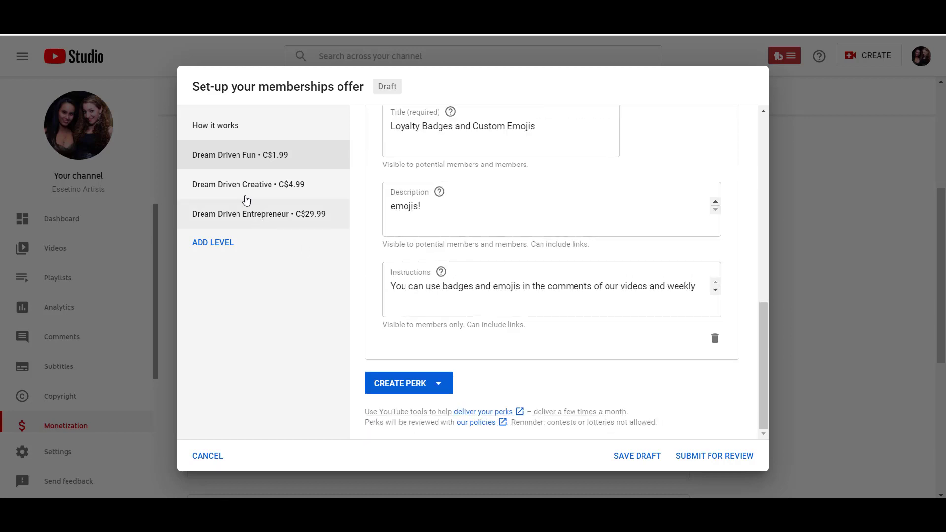
{"action": "left_click", "coordinate": [249, 187]}
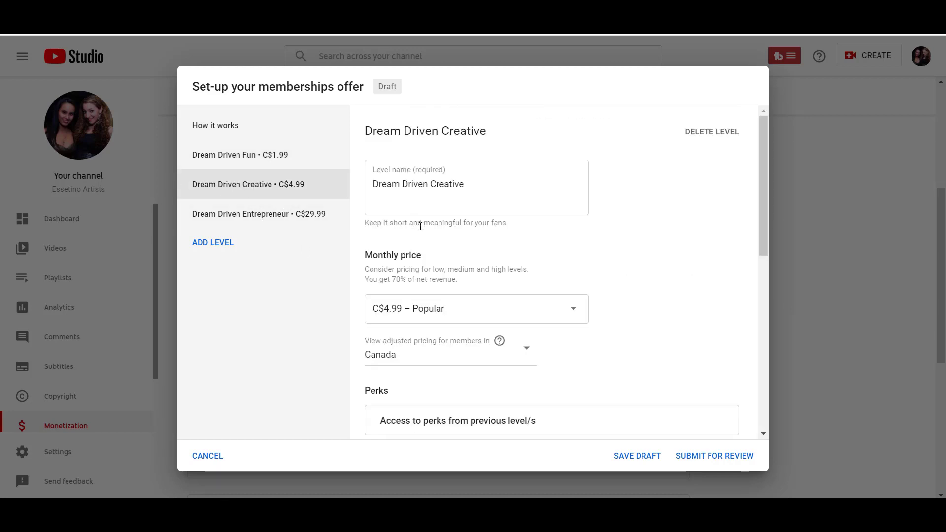
{"action": "scroll", "coordinate": [500, 246], "scroll_direction": "down", "scroll_amount": 1}
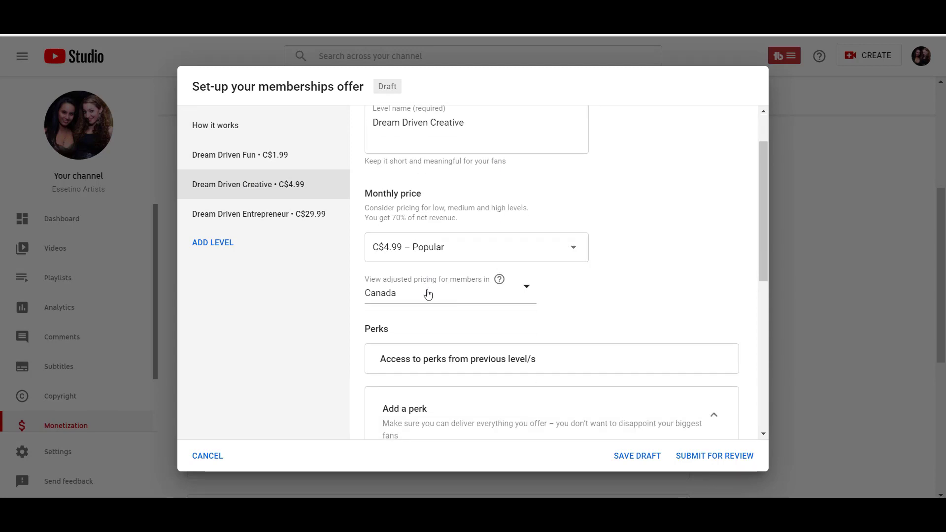
{"action": "scroll", "coordinate": [427, 294], "scroll_direction": "down", "scroll_amount": 1}
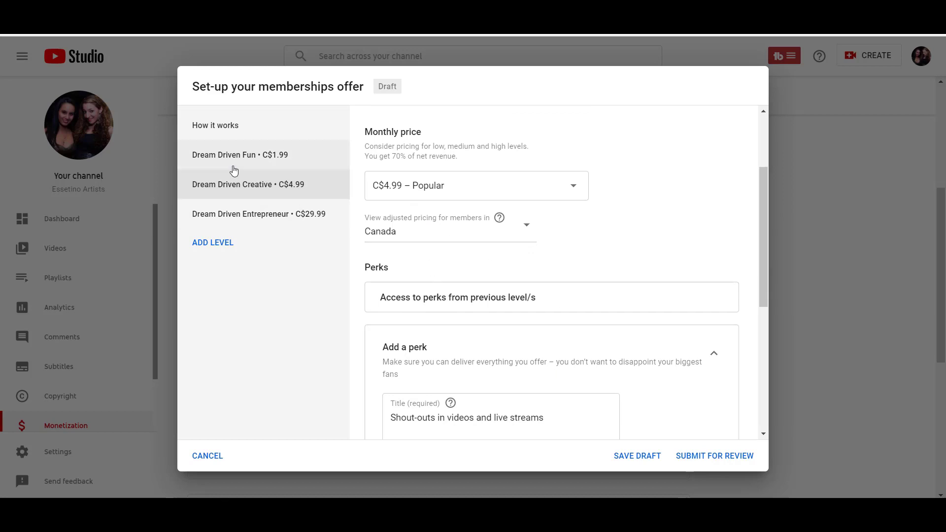
{"action": "scroll", "coordinate": [414, 247], "scroll_direction": "down", "scroll_amount": 2}
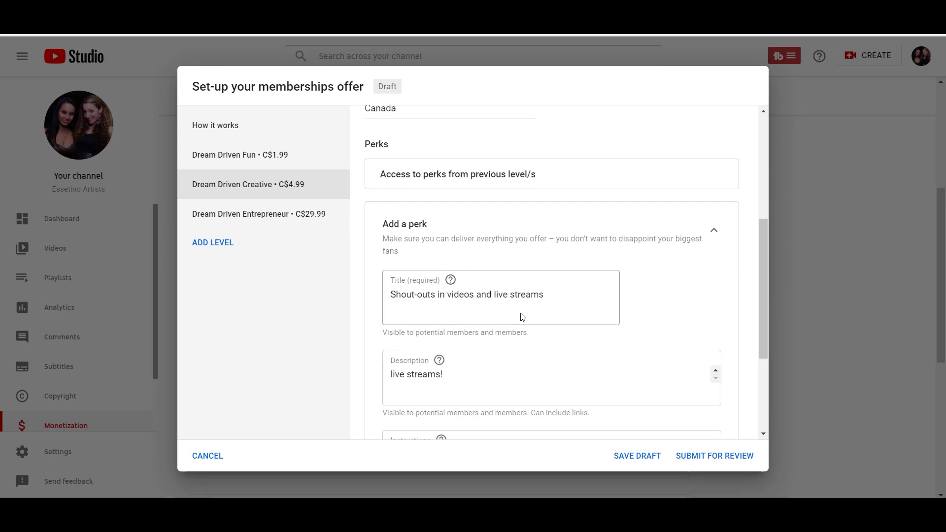
{"action": "scroll", "coordinate": [528, 313], "scroll_direction": "down", "scroll_amount": 2}
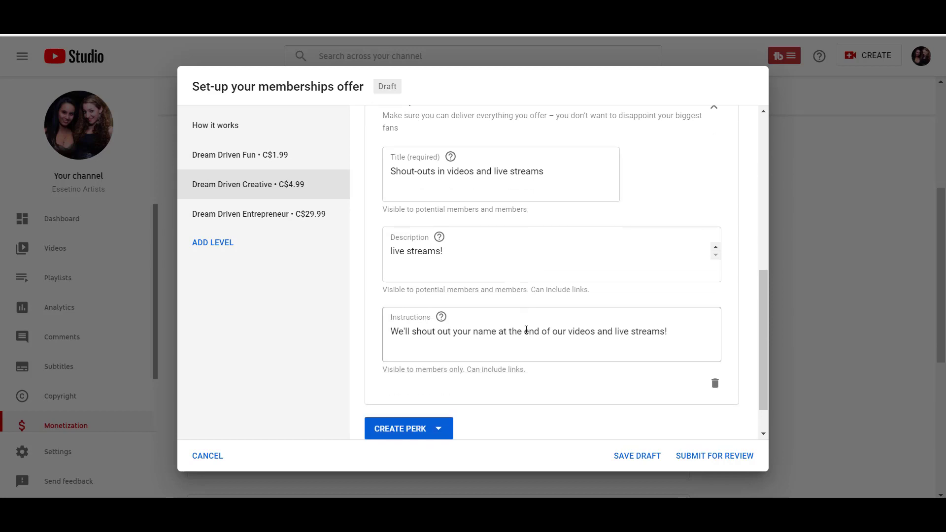
{"action": "scroll", "coordinate": [527, 330], "scroll_direction": "down", "scroll_amount": 1}
{"action": "left_click", "coordinate": [254, 214]}
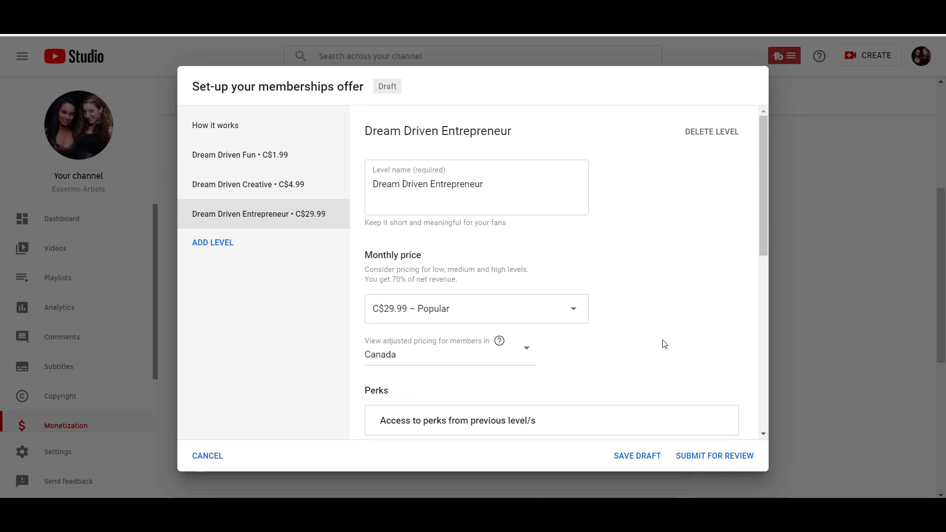
{"action": "scroll", "coordinate": [663, 343], "scroll_direction": "down", "scroll_amount": 5}
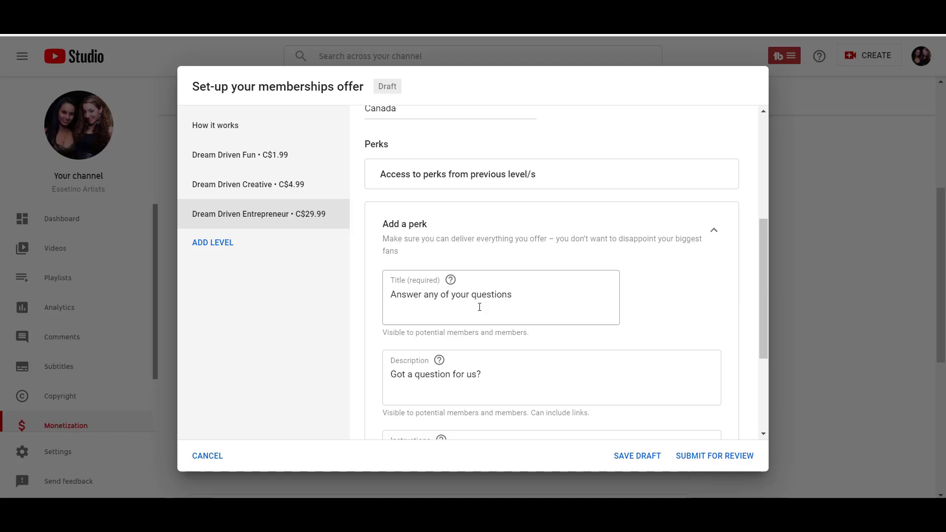
{"action": "scroll", "coordinate": [535, 332], "scroll_direction": "down", "scroll_amount": 2}
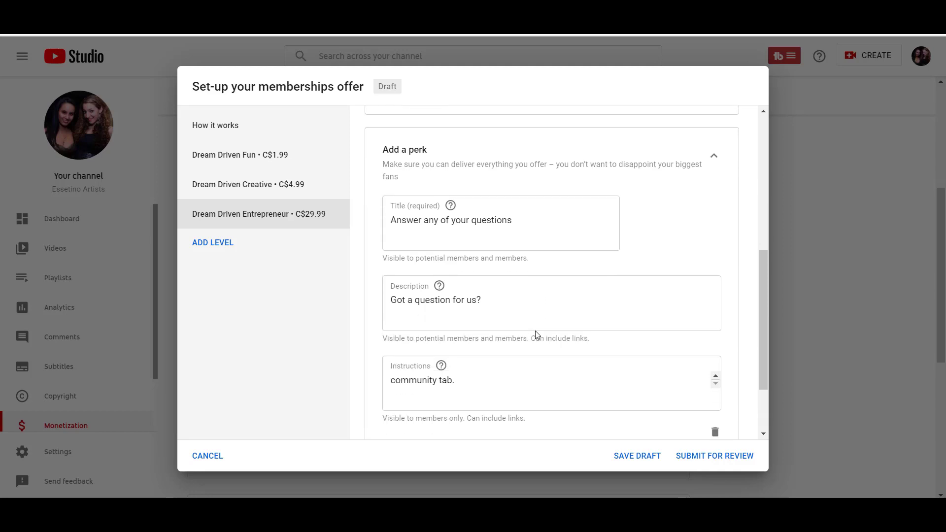
{"action": "scroll", "coordinate": [535, 331], "scroll_direction": "down", "scroll_amount": 1}
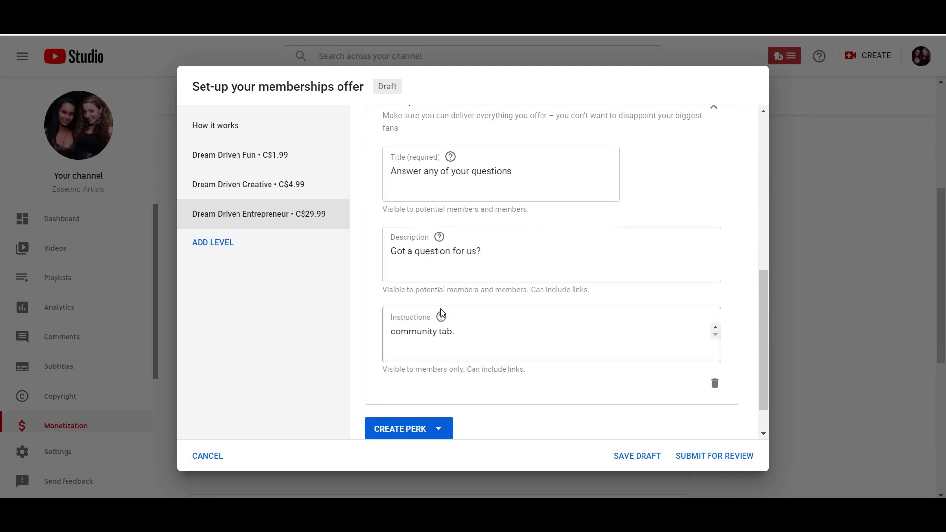
{"action": "left_click", "coordinate": [715, 327]}
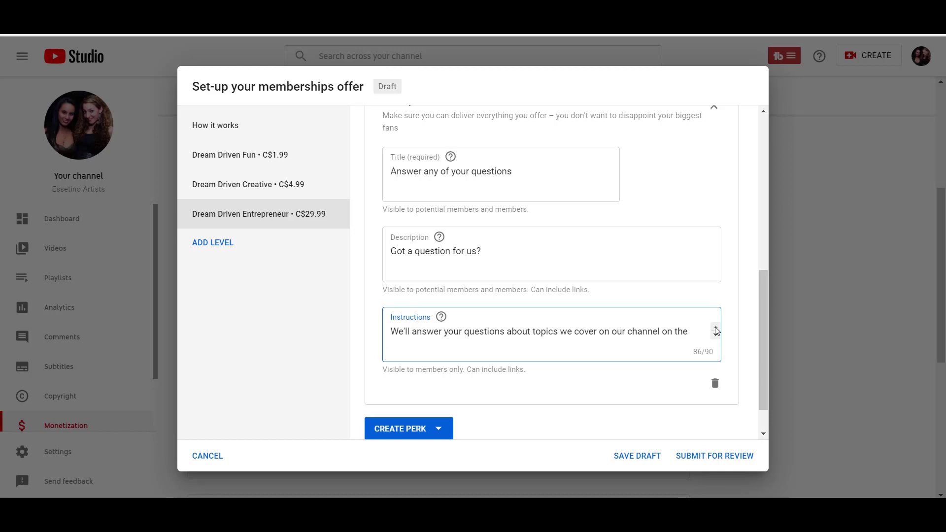
{"action": "scroll", "coordinate": [649, 386], "scroll_direction": "down", "scroll_amount": 1}
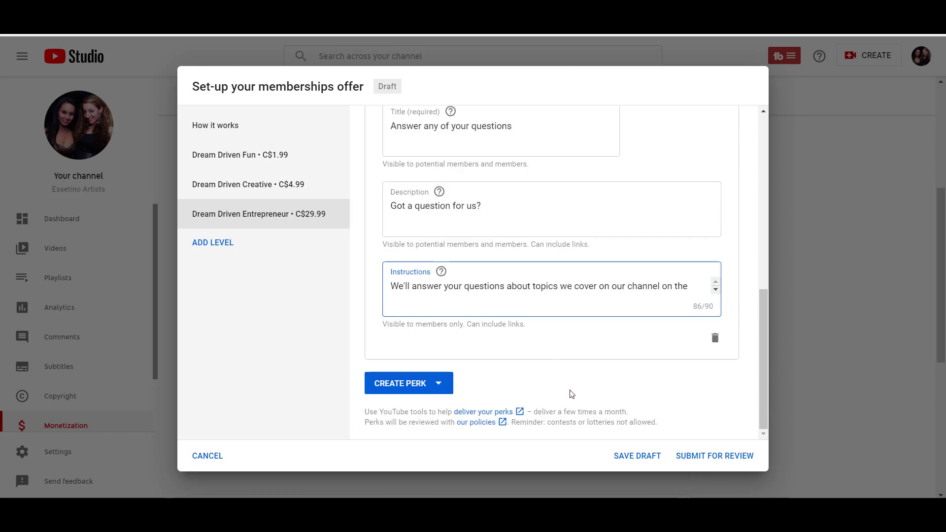
Step: Submit the memberships offer, acknowledge that prices can't change after approval, and continue past the summary
{"action": "left_click", "coordinate": [710, 456]}
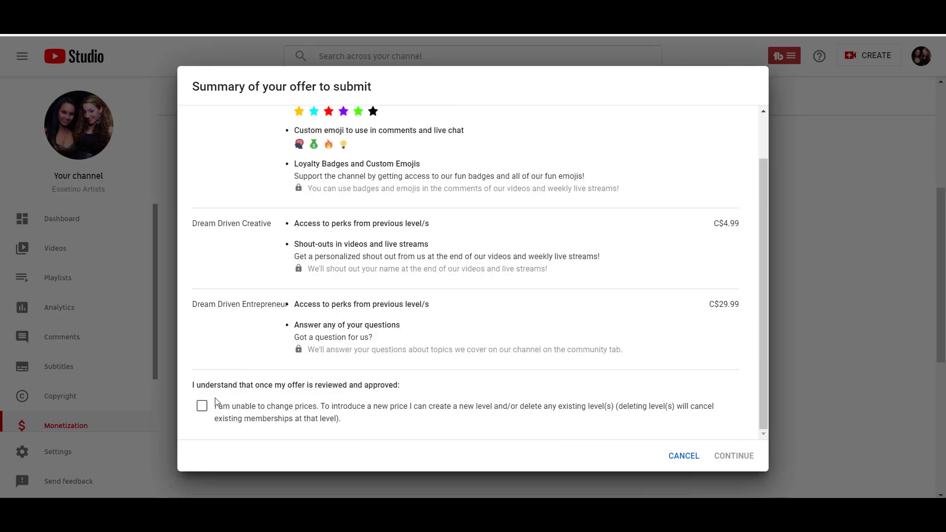
{"action": "left_click", "coordinate": [202, 407]}
{"action": "scroll", "coordinate": [388, 419], "scroll_direction": "up", "scroll_amount": 1}
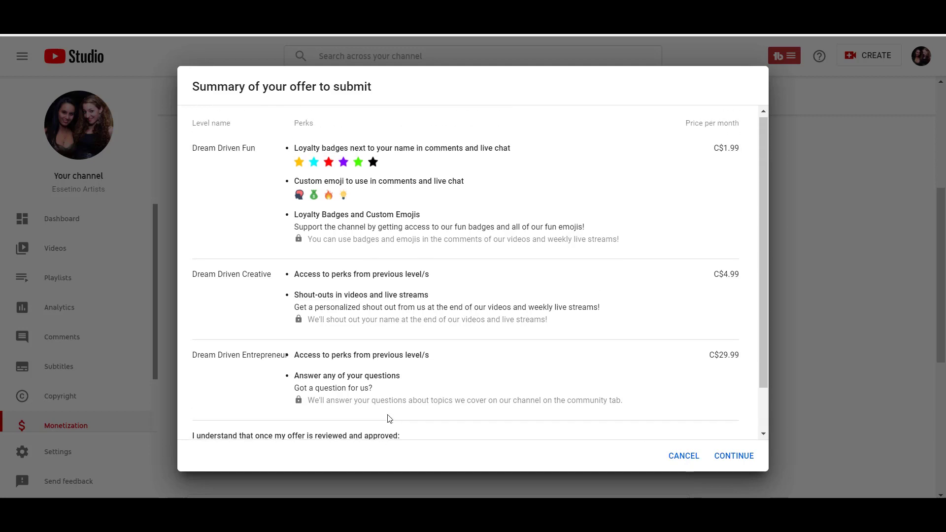
{"action": "scroll", "coordinate": [387, 419], "scroll_direction": "down", "scroll_amount": 1}
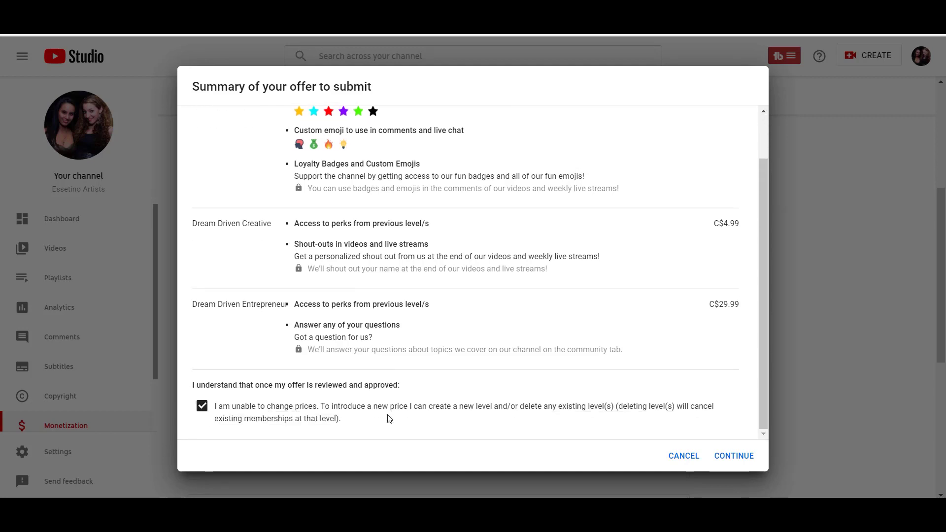
{"action": "left_click", "coordinate": [748, 460]}
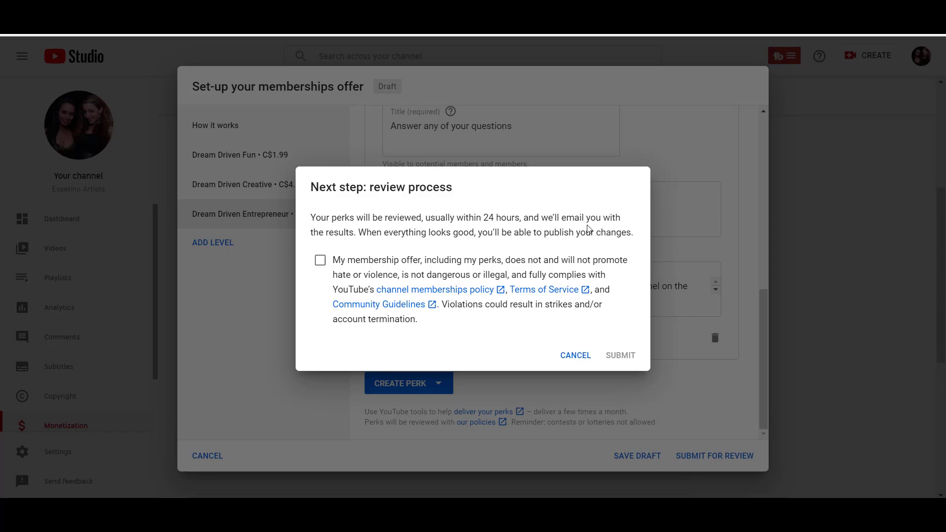
Step: Agree to the memberships policy statement and submit the three-level offer for review
{"action": "left_click", "coordinate": [320, 265]}
{"action": "left_click", "coordinate": [624, 363]}
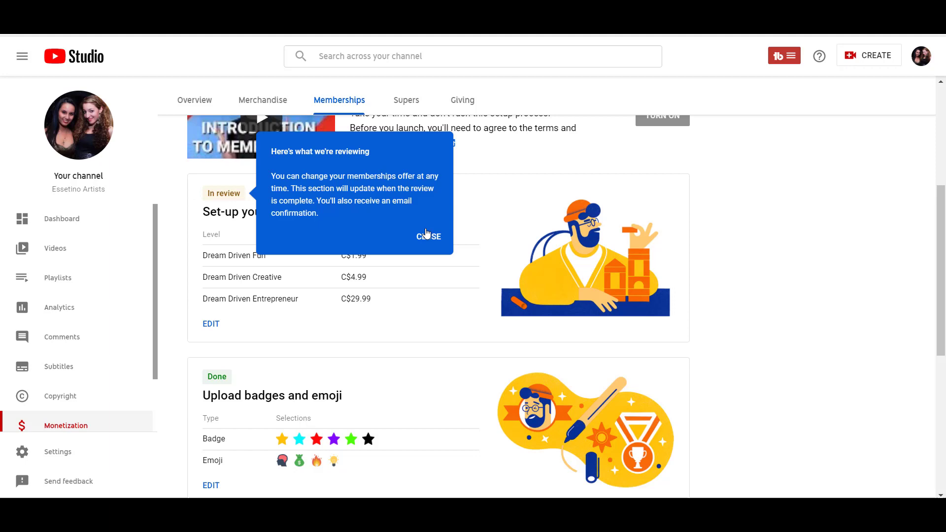
Step: Close the 'Here's what we're reviewing' note so the offer shows In review with its three levels
{"action": "left_click", "coordinate": [428, 237]}
{"action": "scroll", "coordinate": [797, 390], "scroll_direction": "up", "scroll_amount": 3}
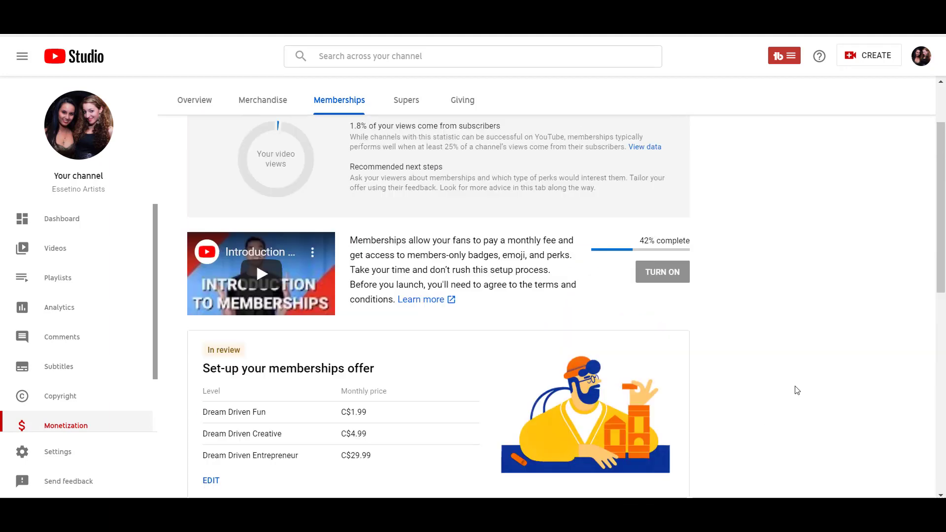
{"action": "scroll", "coordinate": [797, 389], "scroll_direction": "down", "scroll_amount": 2}
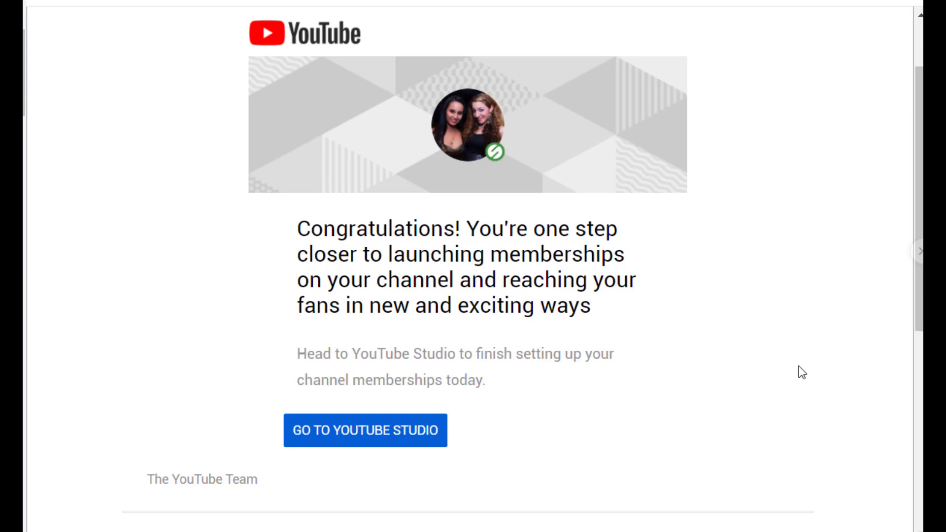
Step: Use the email's GO TO YOUTUBE STUDIO link to reach memberships setup, now Approved at 50% complete
{"action": "left_click", "coordinate": [413, 431]}
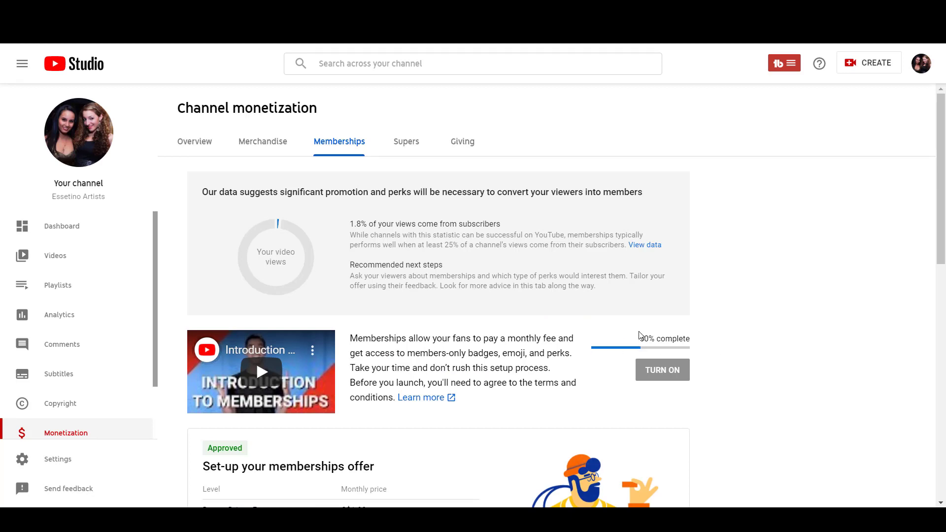
{"action": "mouse_move", "coordinate": [669, 365]}
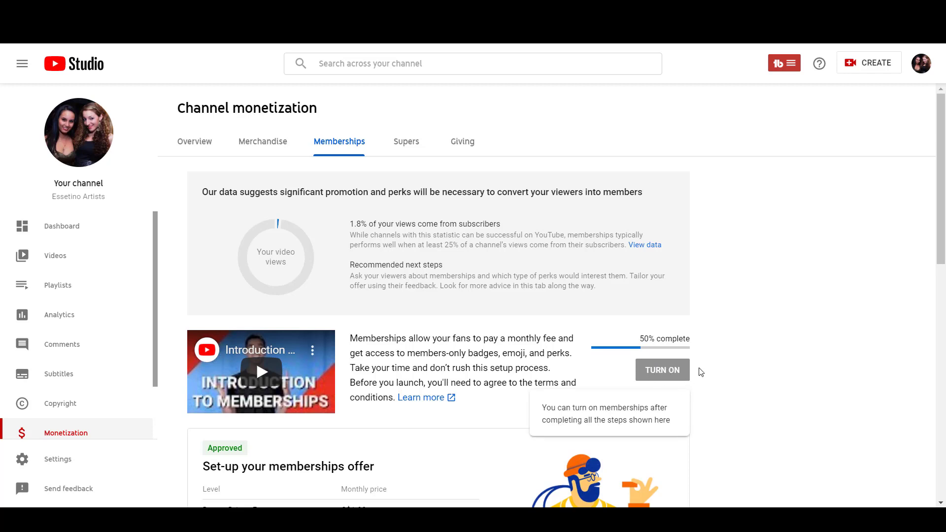
{"action": "scroll", "coordinate": [725, 365], "scroll_direction": "down", "scroll_amount": 5}
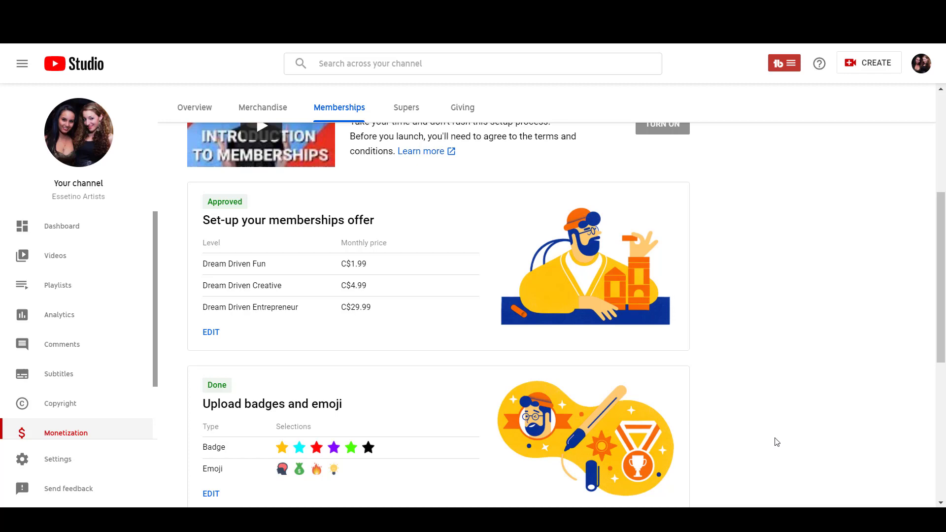
{"action": "scroll", "coordinate": [777, 442], "scroll_direction": "down", "scroll_amount": 3}
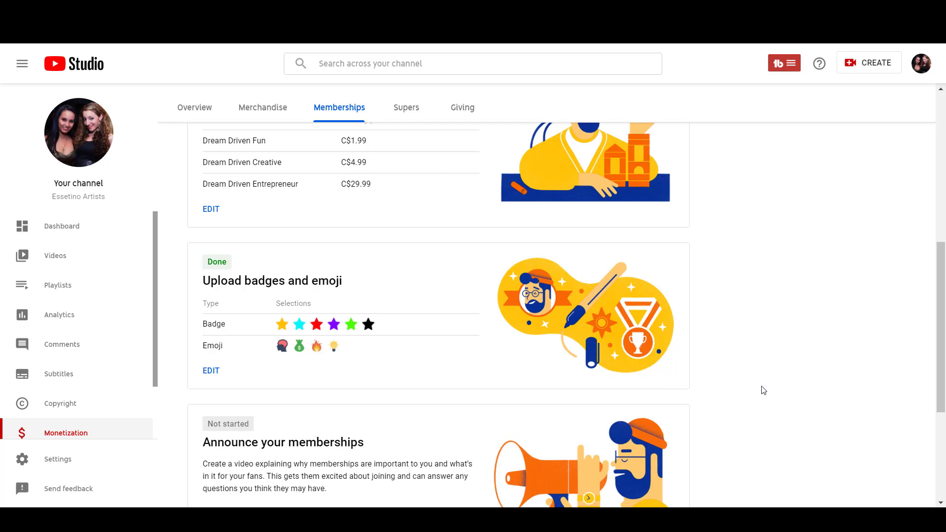
{"action": "scroll", "coordinate": [763, 391], "scroll_direction": "down", "scroll_amount": 4}
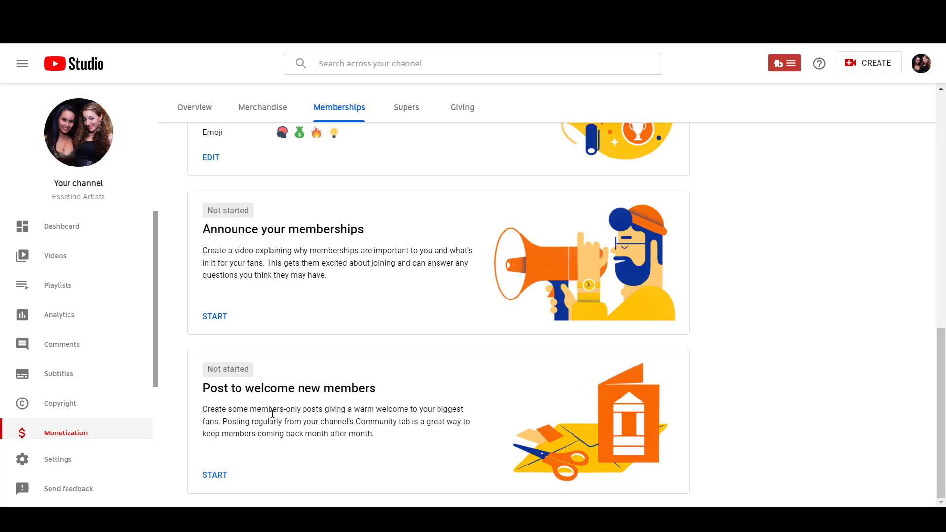
Step: Start the Post to welcome new members step and go to the channel's Community post composer
{"action": "left_click", "coordinate": [213, 481]}
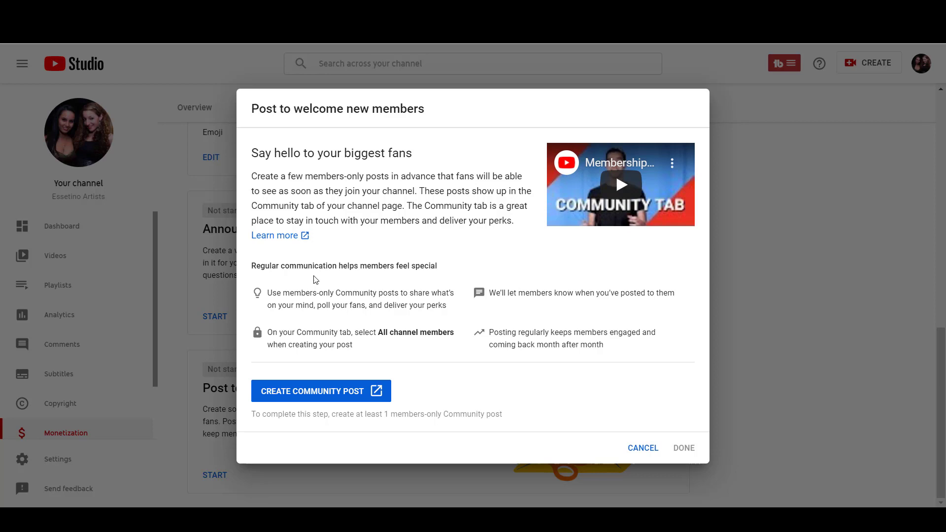
{"action": "left_click", "coordinate": [319, 391]}
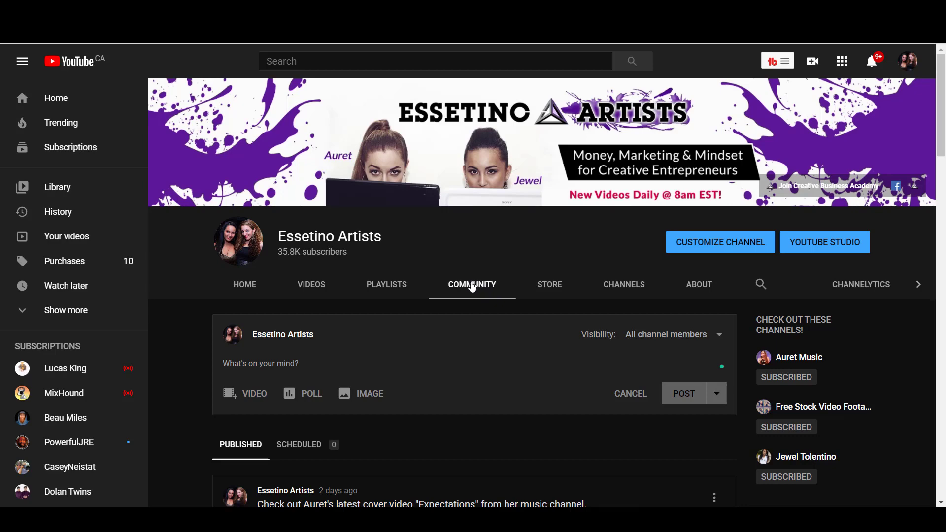
Step: Keep the Community post's visibility on All channel members and look over the tab without posting
{"action": "scroll", "coordinate": [497, 347], "scroll_direction": "down", "scroll_amount": 8}
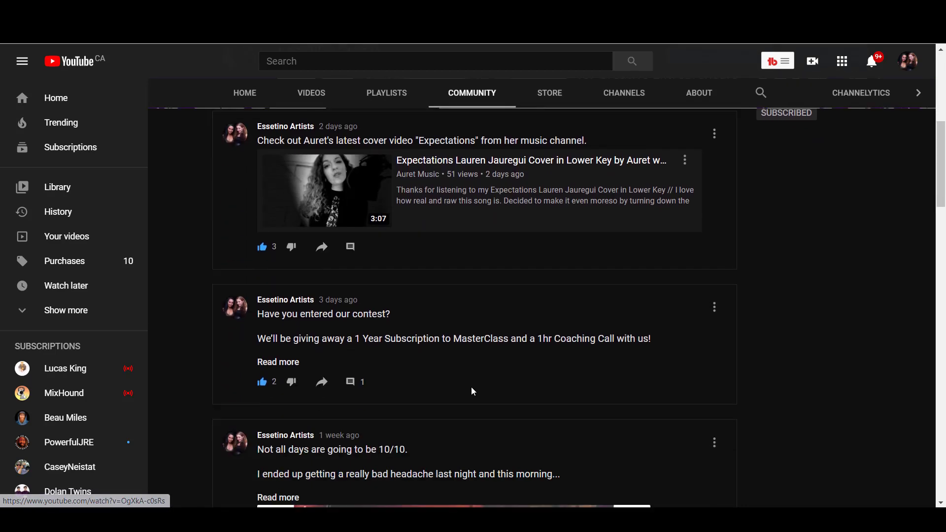
{"action": "scroll", "coordinate": [330, 374], "scroll_direction": "down", "scroll_amount": 10}
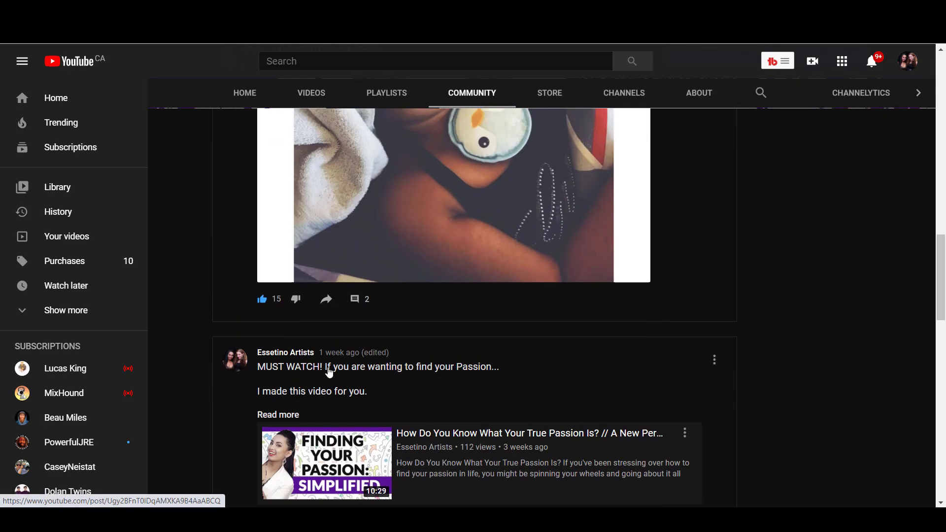
{"action": "scroll", "coordinate": [328, 368], "scroll_direction": "down", "scroll_amount": 5}
{"action": "scroll", "coordinate": [328, 368], "scroll_direction": "up", "scroll_amount": 10}
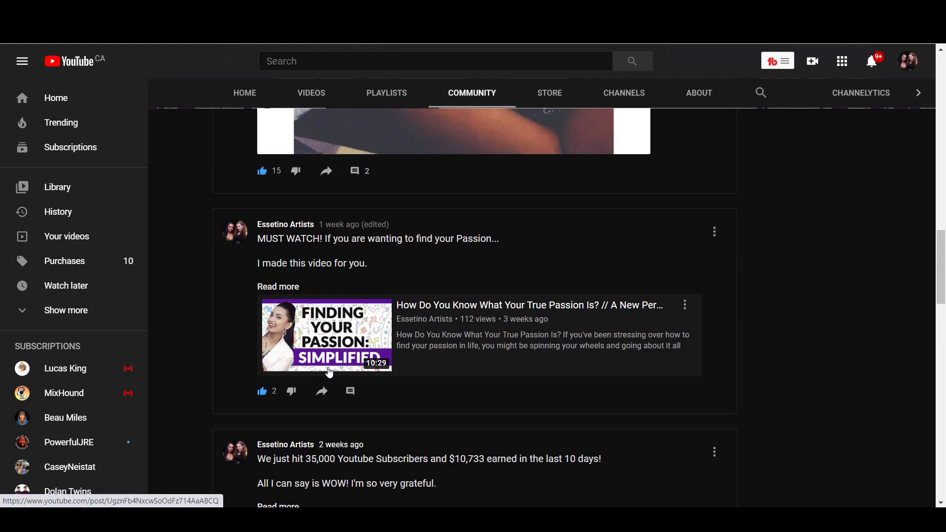
{"action": "scroll", "coordinate": [328, 369], "scroll_direction": "up", "scroll_amount": 20}
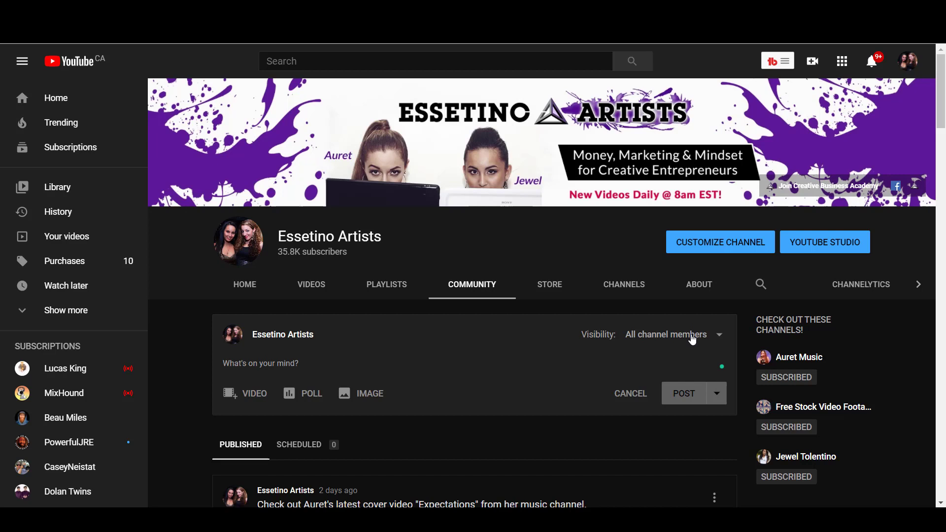
{"action": "left_click", "coordinate": [713, 340]}
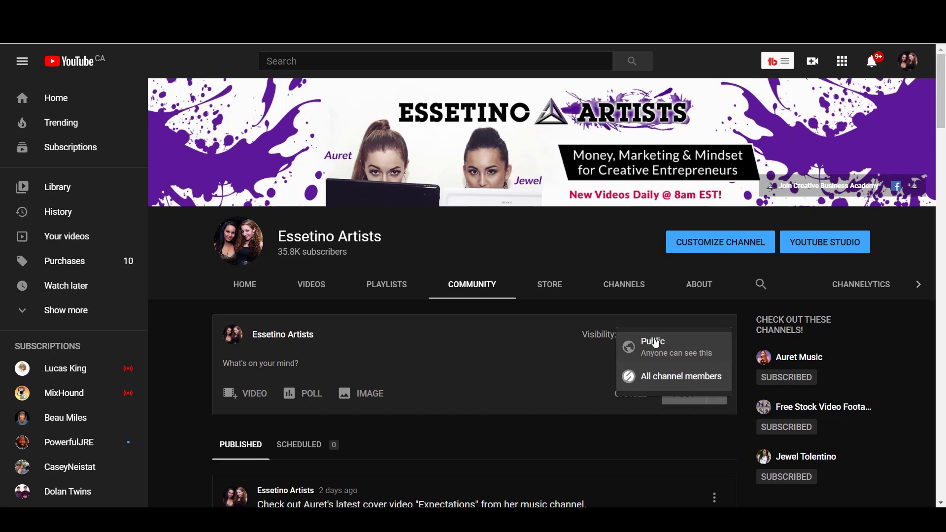
{"action": "left_click", "coordinate": [516, 335]}
{"action": "scroll", "coordinate": [514, 350], "scroll_direction": "down", "scroll_amount": 3}
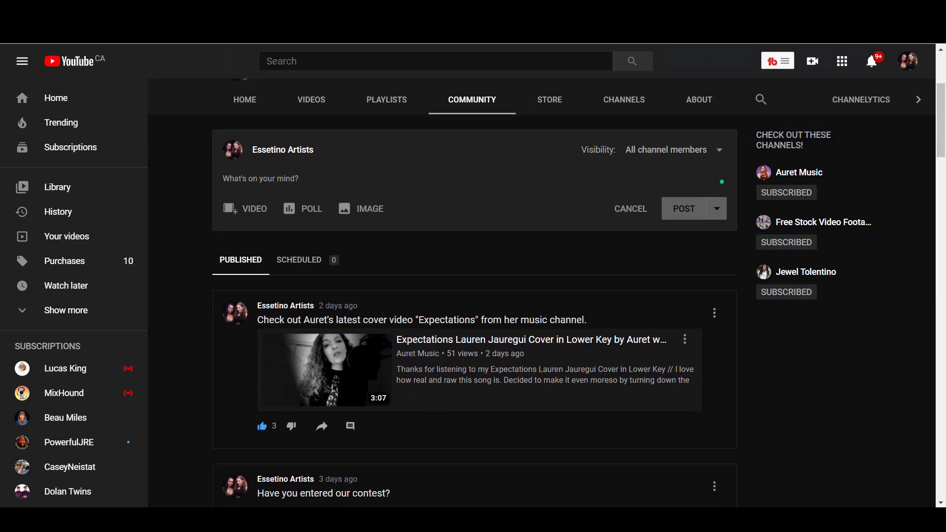
{"action": "scroll", "coordinate": [370, 419], "scroll_direction": "down", "scroll_amount": 3}
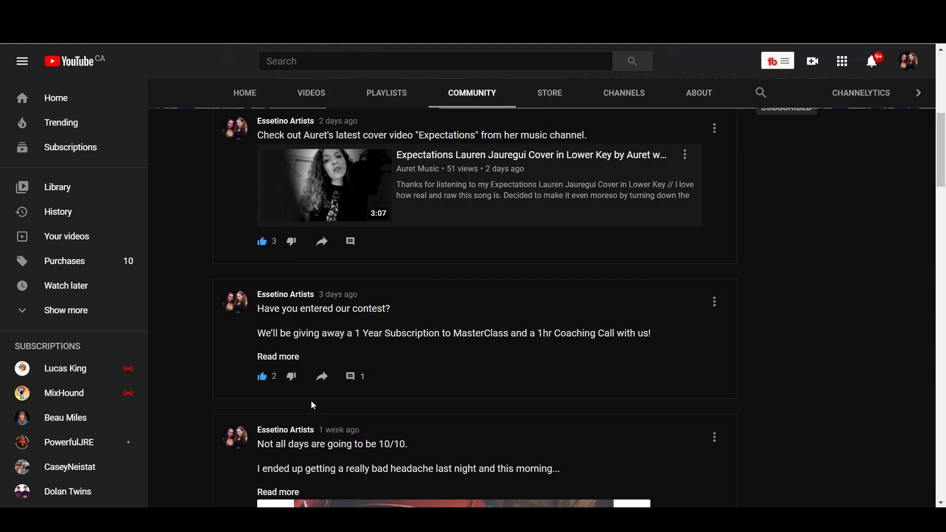
{"action": "scroll", "coordinate": [312, 400], "scroll_direction": "down", "scroll_amount": 8}
{"action": "scroll", "coordinate": [335, 443], "scroll_direction": "down", "scroll_amount": 8}
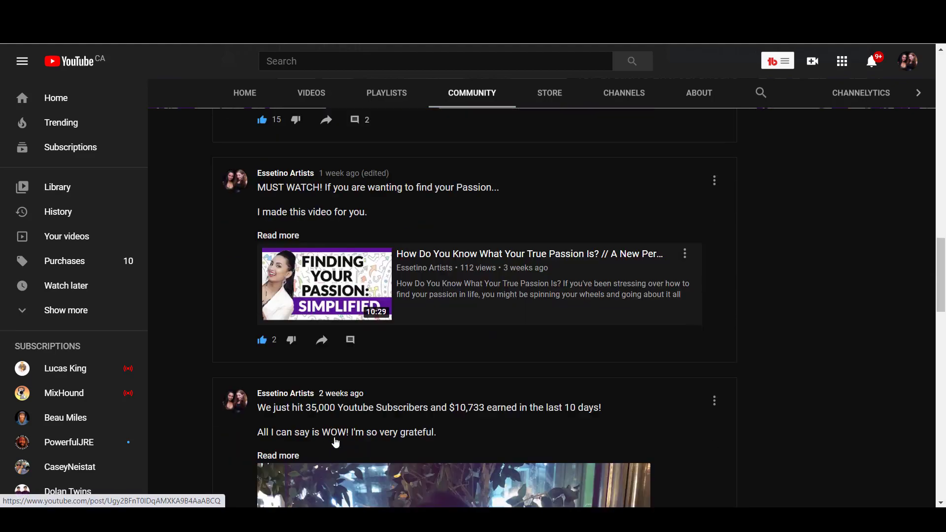
{"action": "scroll", "coordinate": [345, 428], "scroll_direction": "up", "scroll_amount": 13}
{"action": "scroll", "coordinate": [350, 419], "scroll_direction": "up", "scroll_amount": 10}
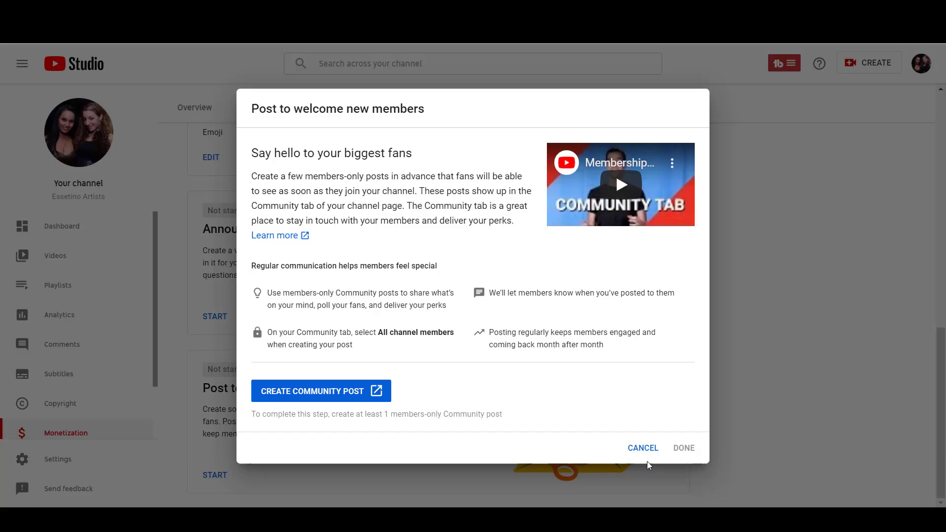
Step: Cancel the welcome-post step and put off Announce your memberships with NOT NOW
{"action": "left_click", "coordinate": [640, 450]}
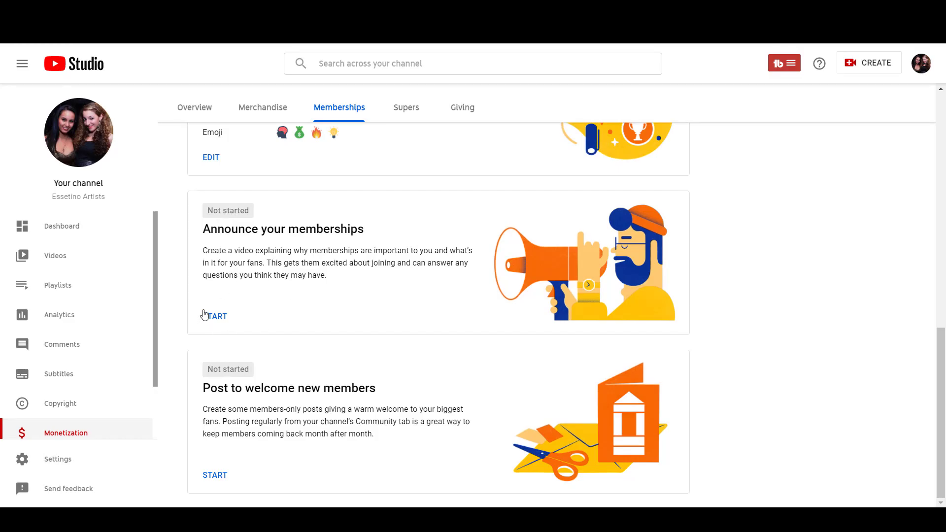
{"action": "left_click", "coordinate": [213, 318]}
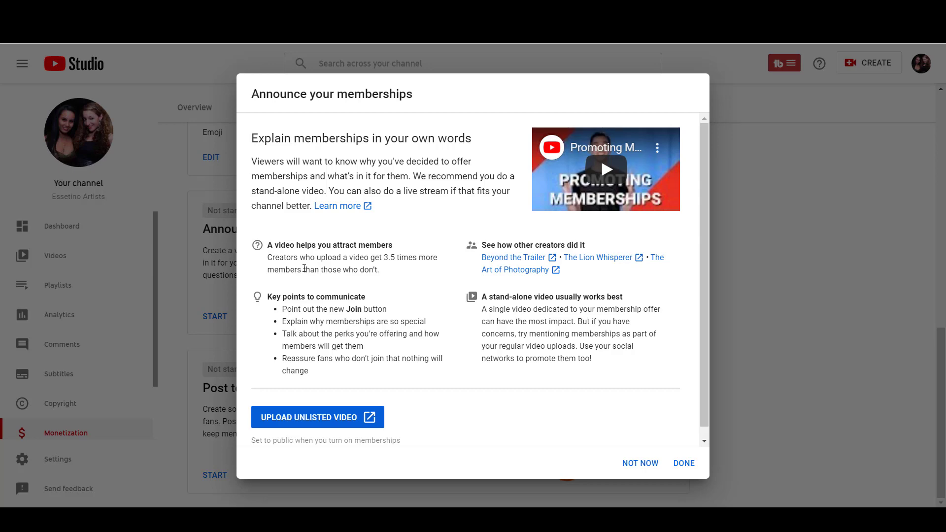
{"action": "left_click", "coordinate": [659, 463]}
{"action": "scroll", "coordinate": [868, 485], "scroll_direction": "up", "scroll_amount": 7}
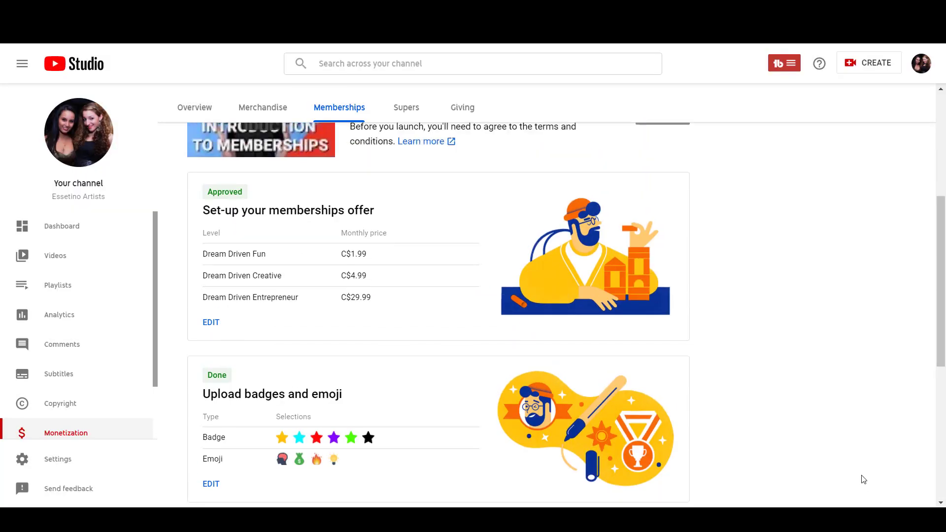
{"action": "scroll", "coordinate": [863, 479], "scroll_direction": "up", "scroll_amount": 5}
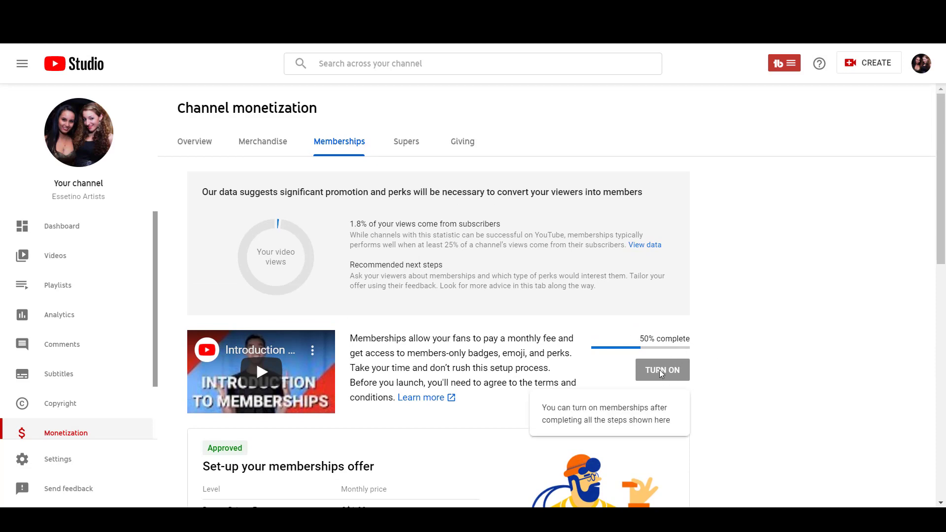
{"action": "mouse_move", "coordinate": [661, 373]}
{"action": "scroll", "coordinate": [658, 375], "scroll_direction": "down", "scroll_amount": 4}
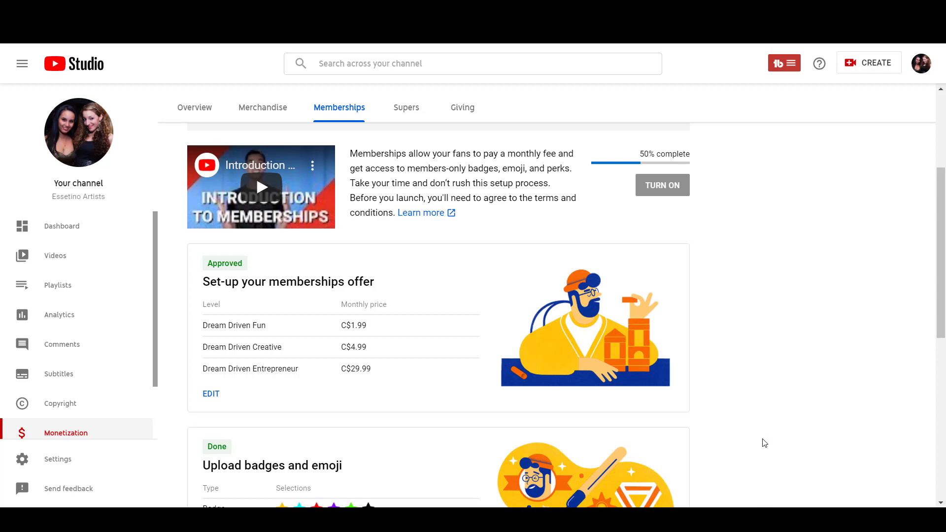
{"action": "scroll", "coordinate": [764, 443], "scroll_direction": "down", "scroll_amount": 8}
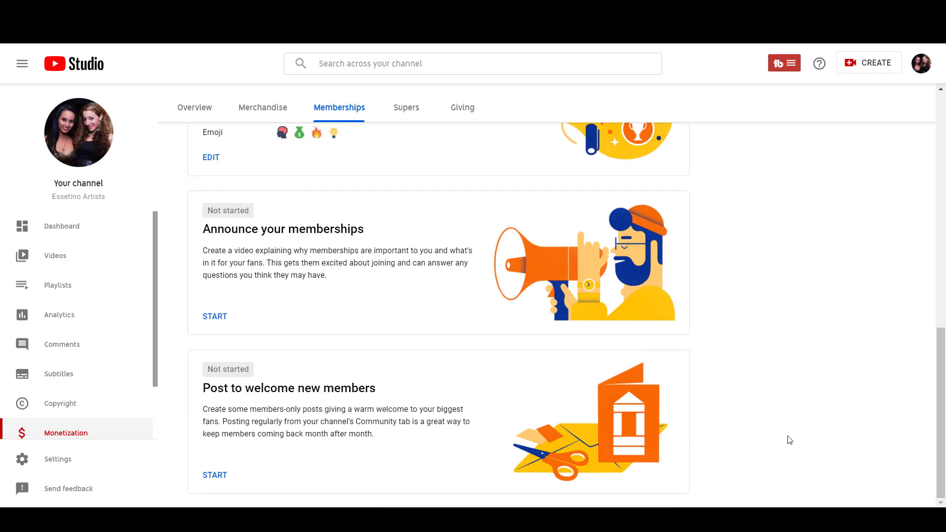
{"action": "scroll", "coordinate": [792, 431], "scroll_direction": "up", "scroll_amount": 6}
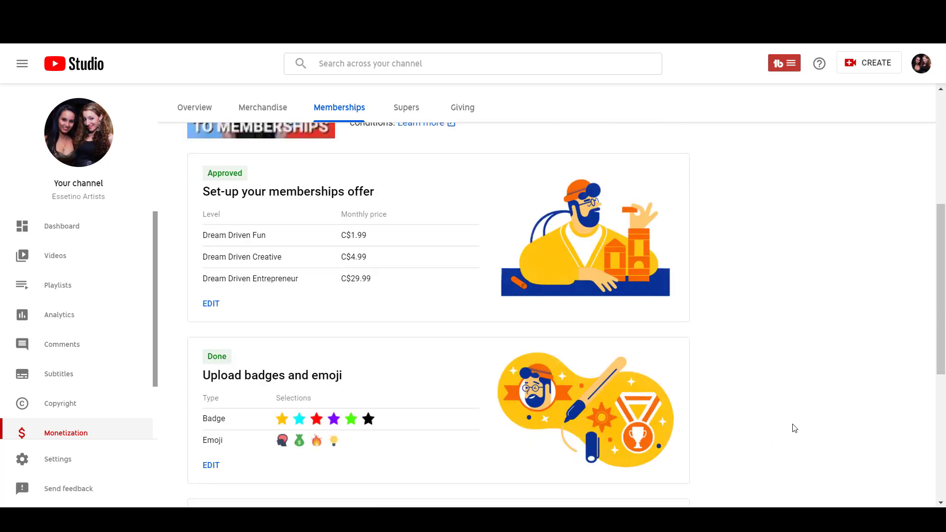